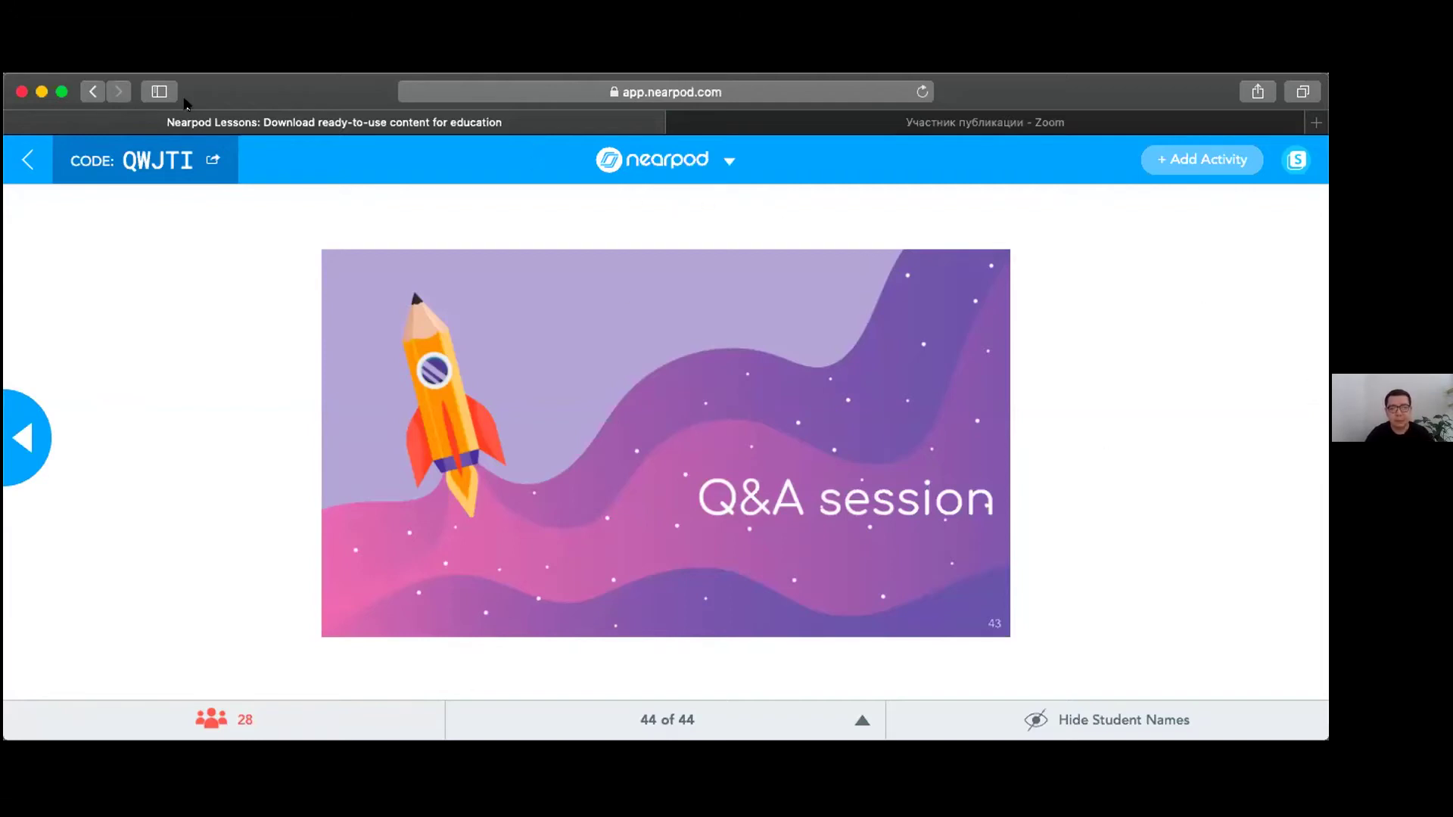
click(668, 156)
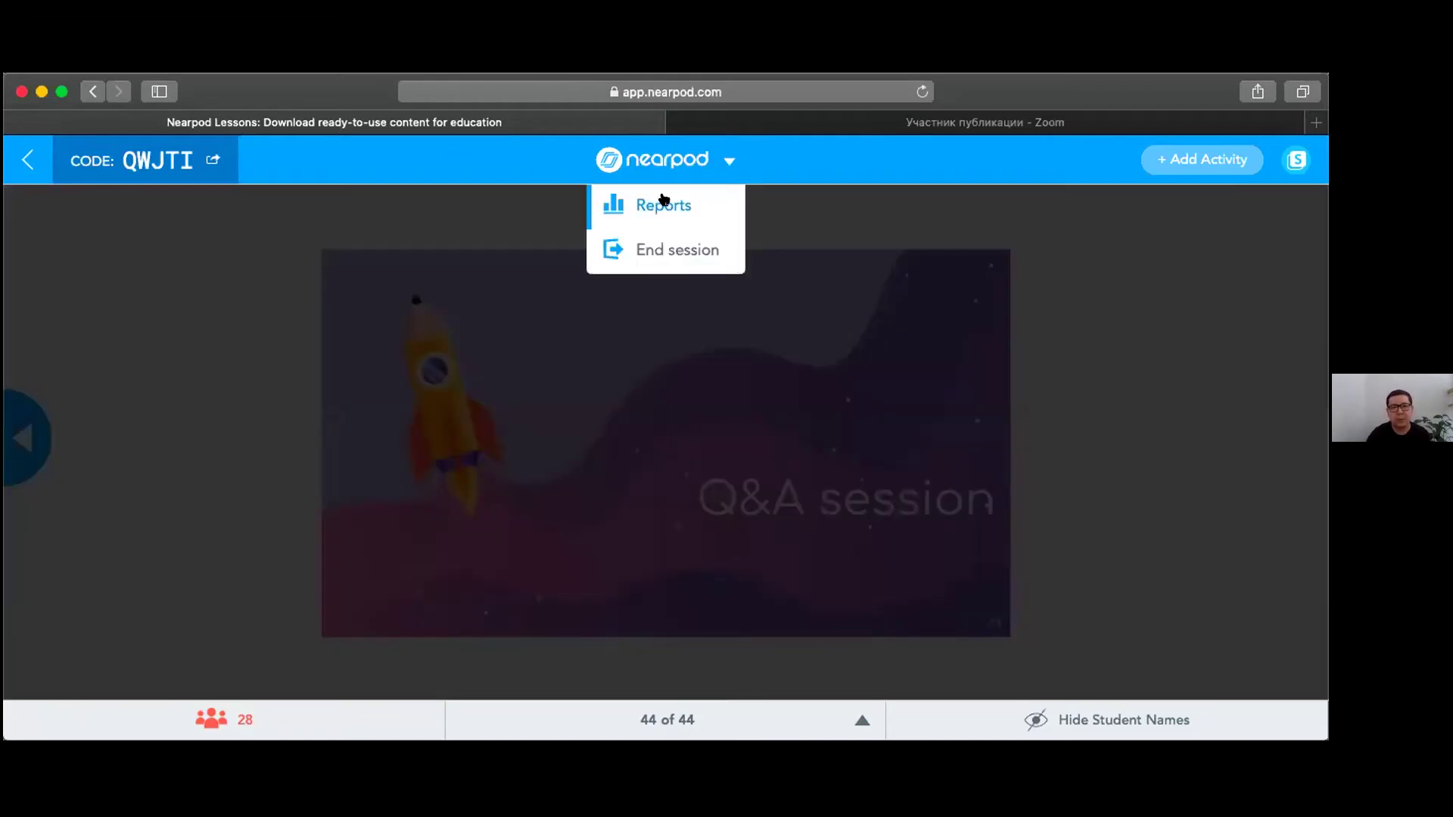
click(664, 202)
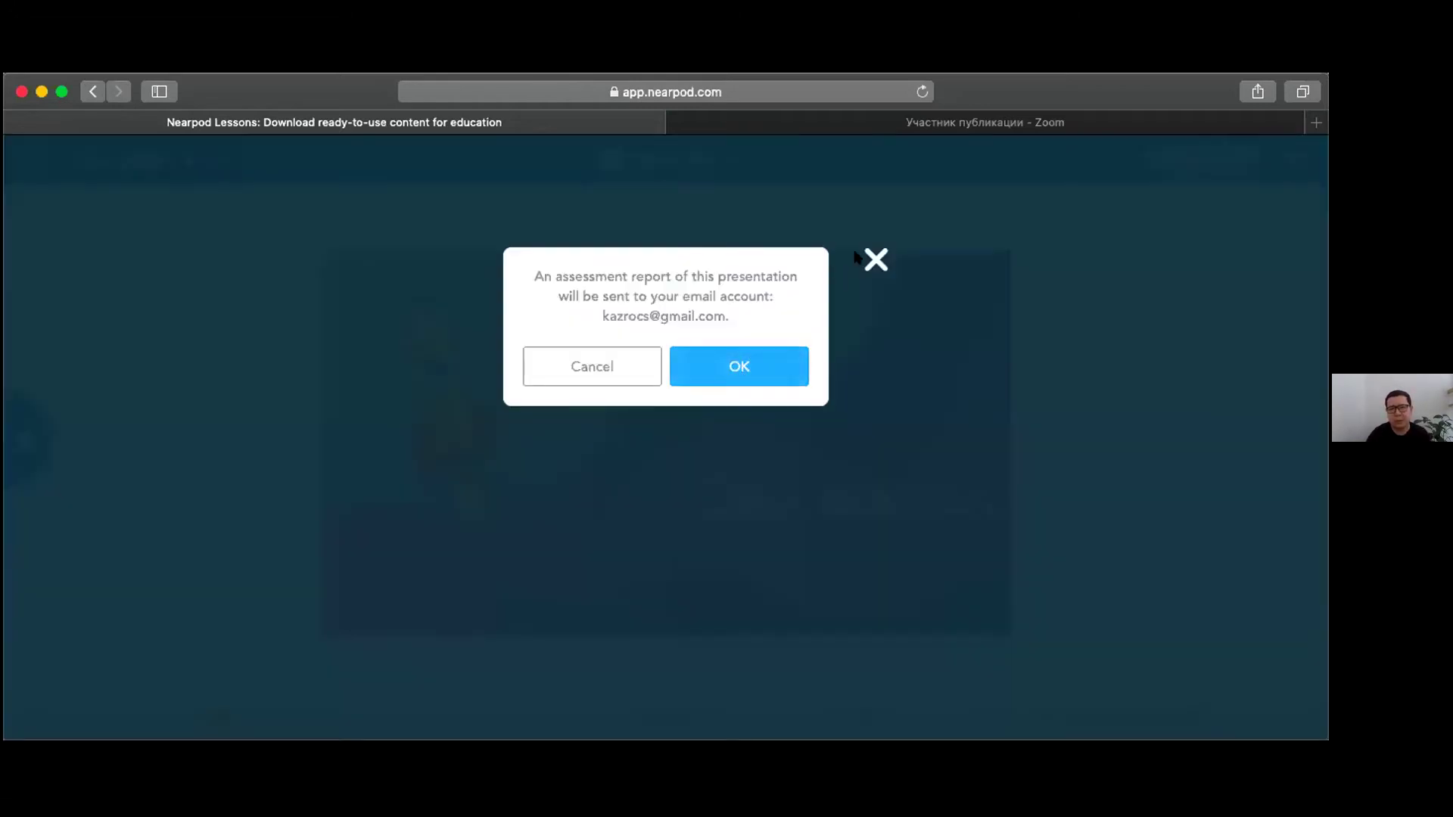
click(875, 260)
Step: End the live presentation session for all logged-in students and confirm it
click(667, 172)
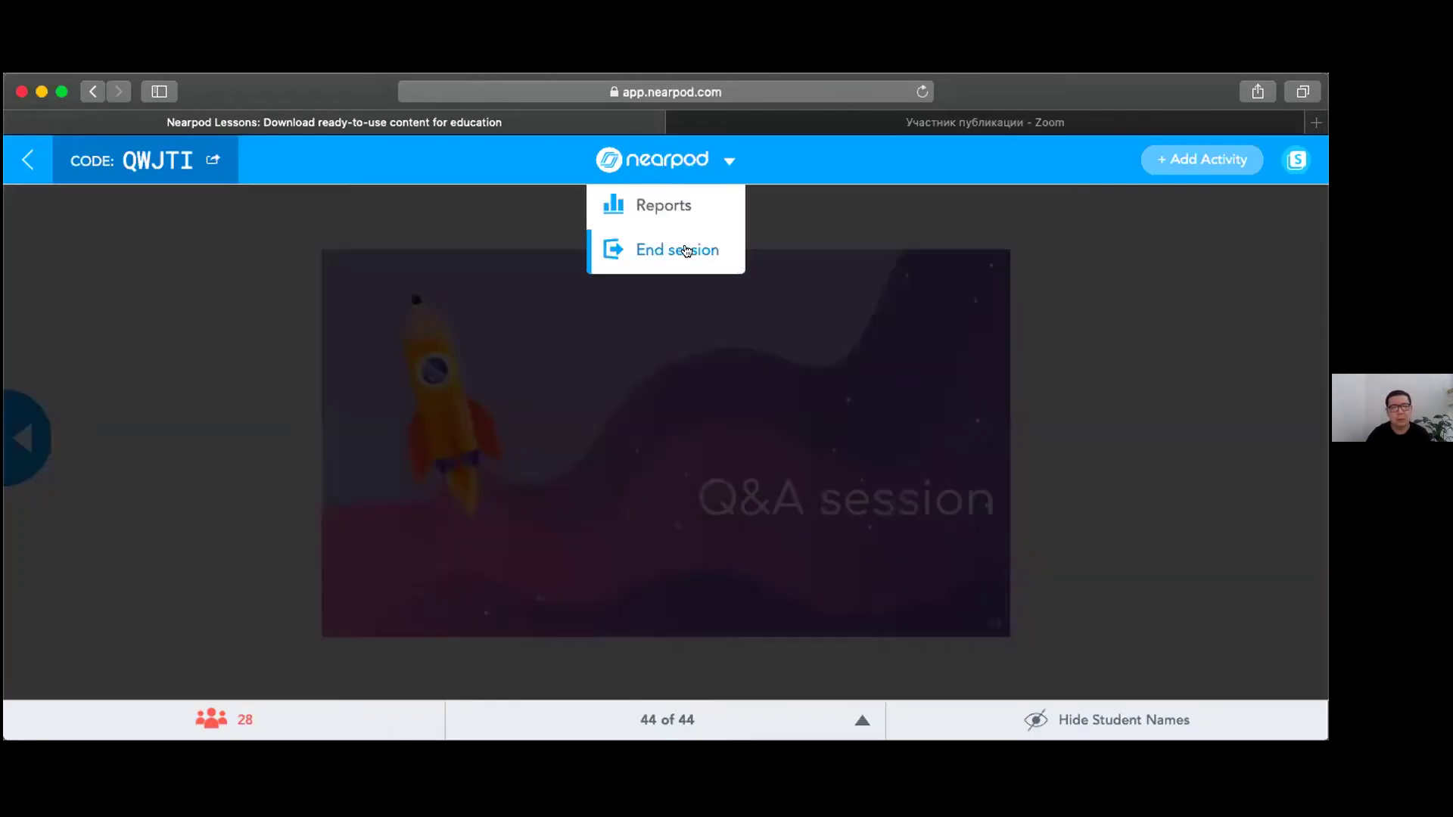
click(684, 249)
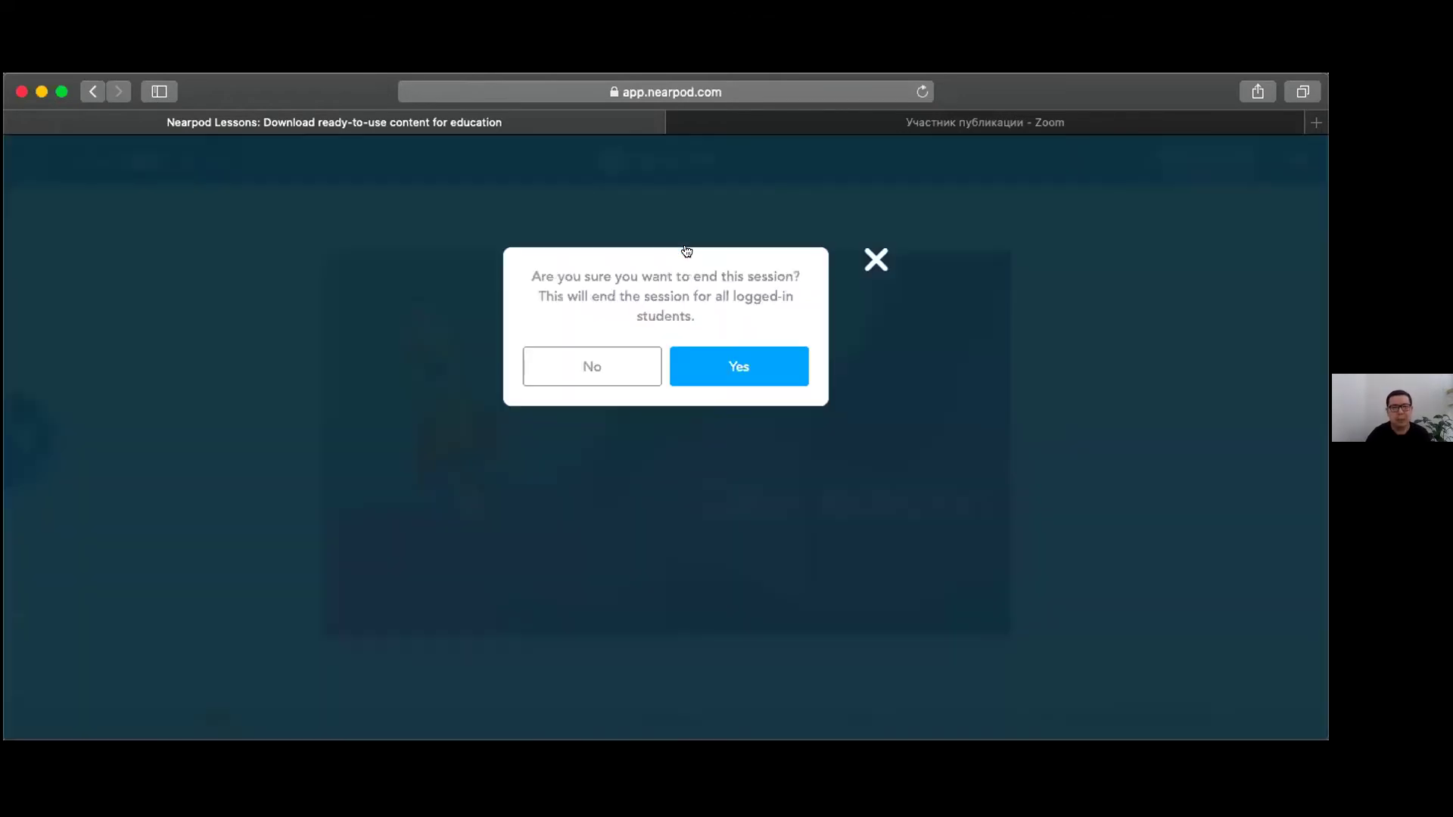
click(725, 360)
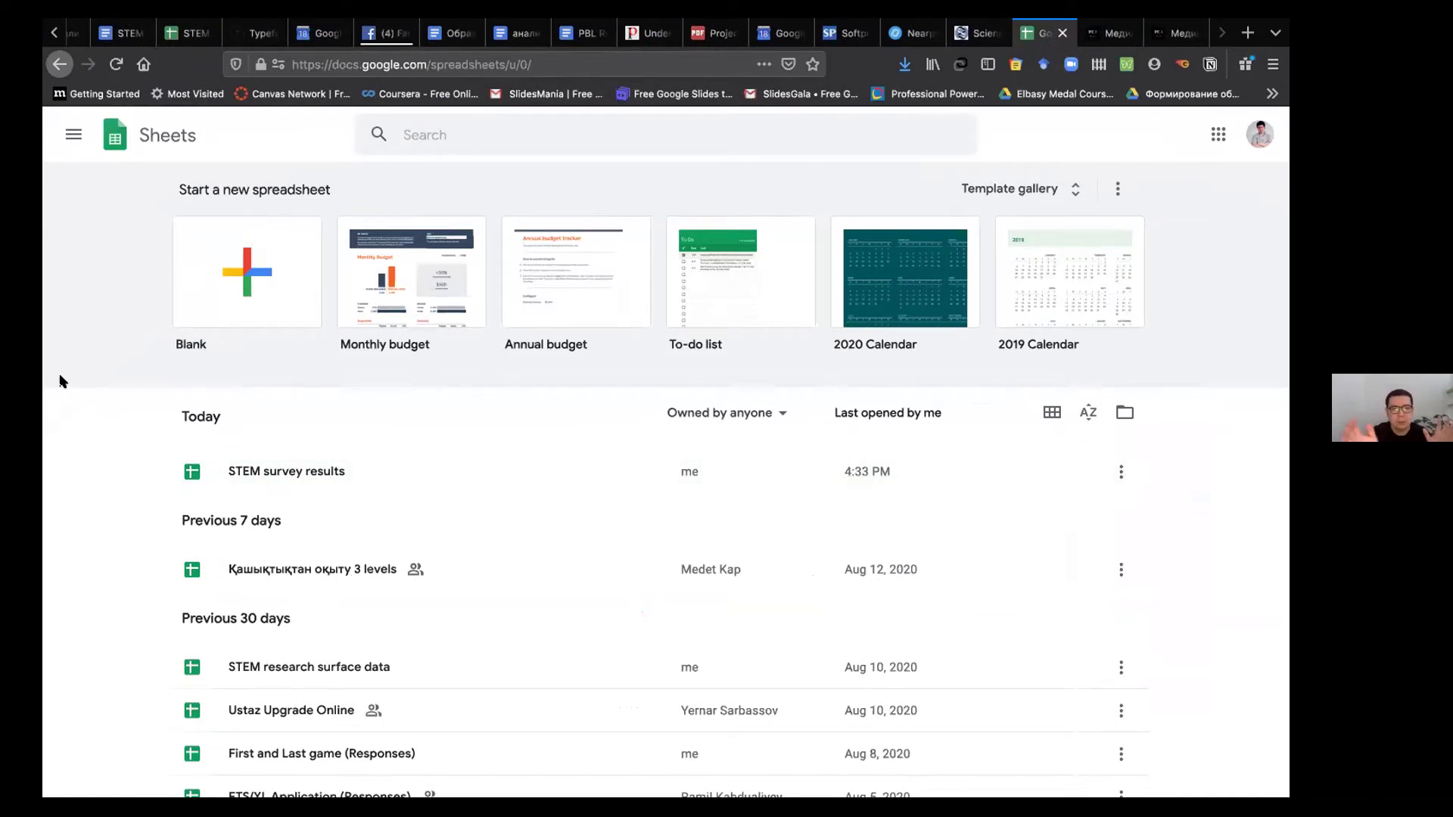
Step: Create a blank Google Sheets spreadsheet and title it "PBL ideas"
click(203, 297)
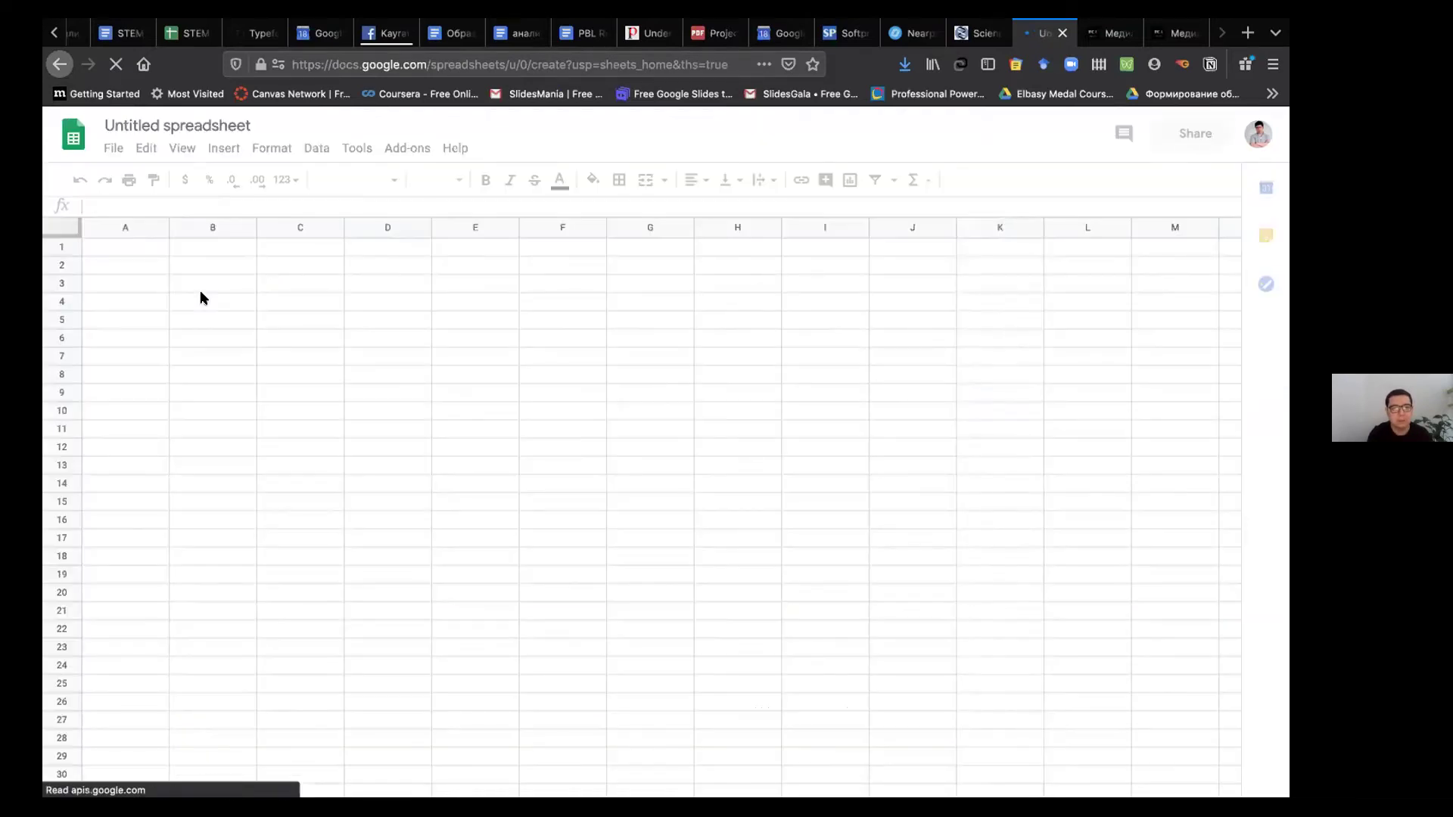
click(222, 125)
double_click(224, 123)
key(ctrl+a)
text(PBL ideas)
key(Return)
Step: Rename the spreadsheet's first sheet as "Physics"
double_click(171, 778)
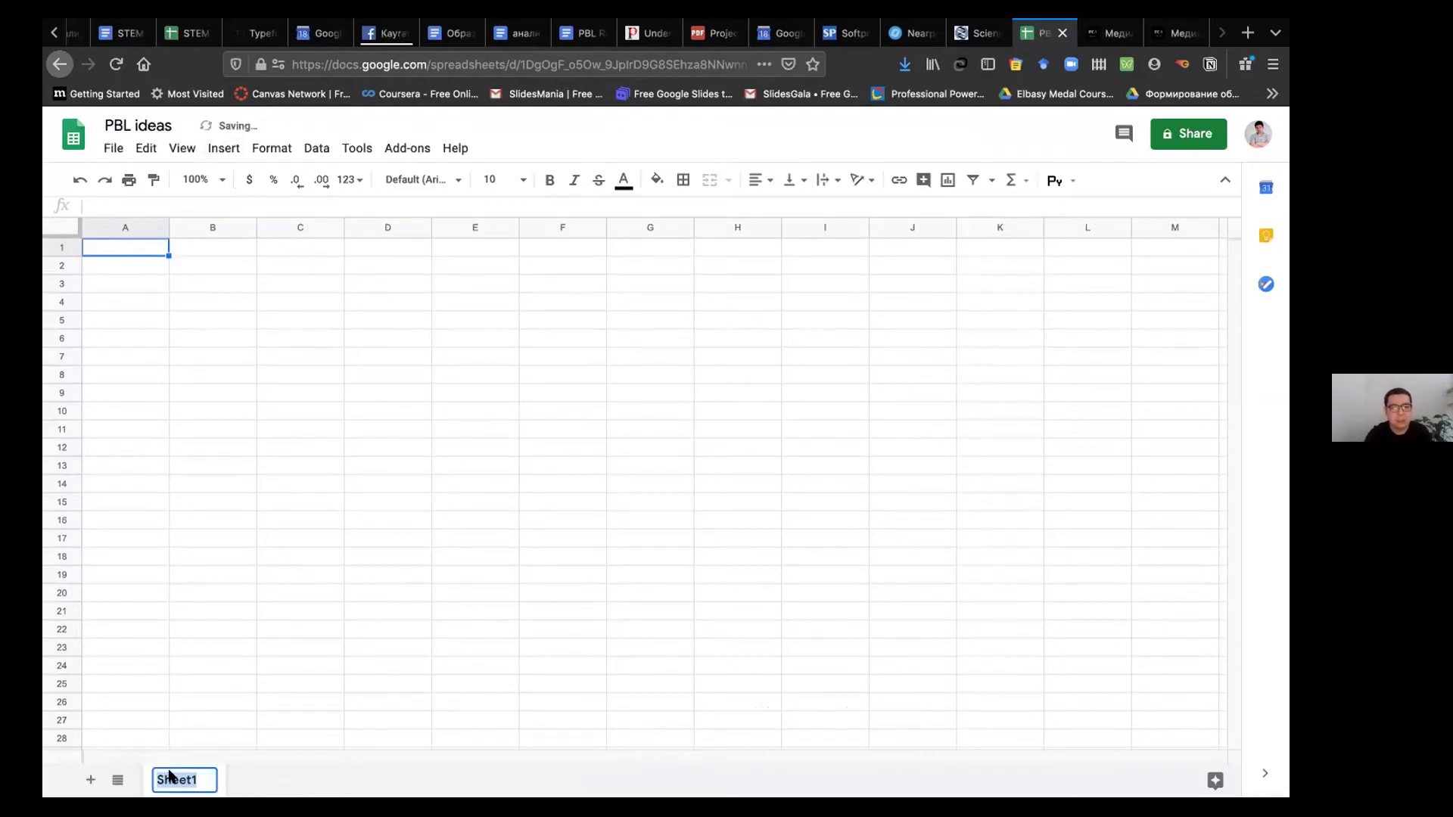
text(Physics)
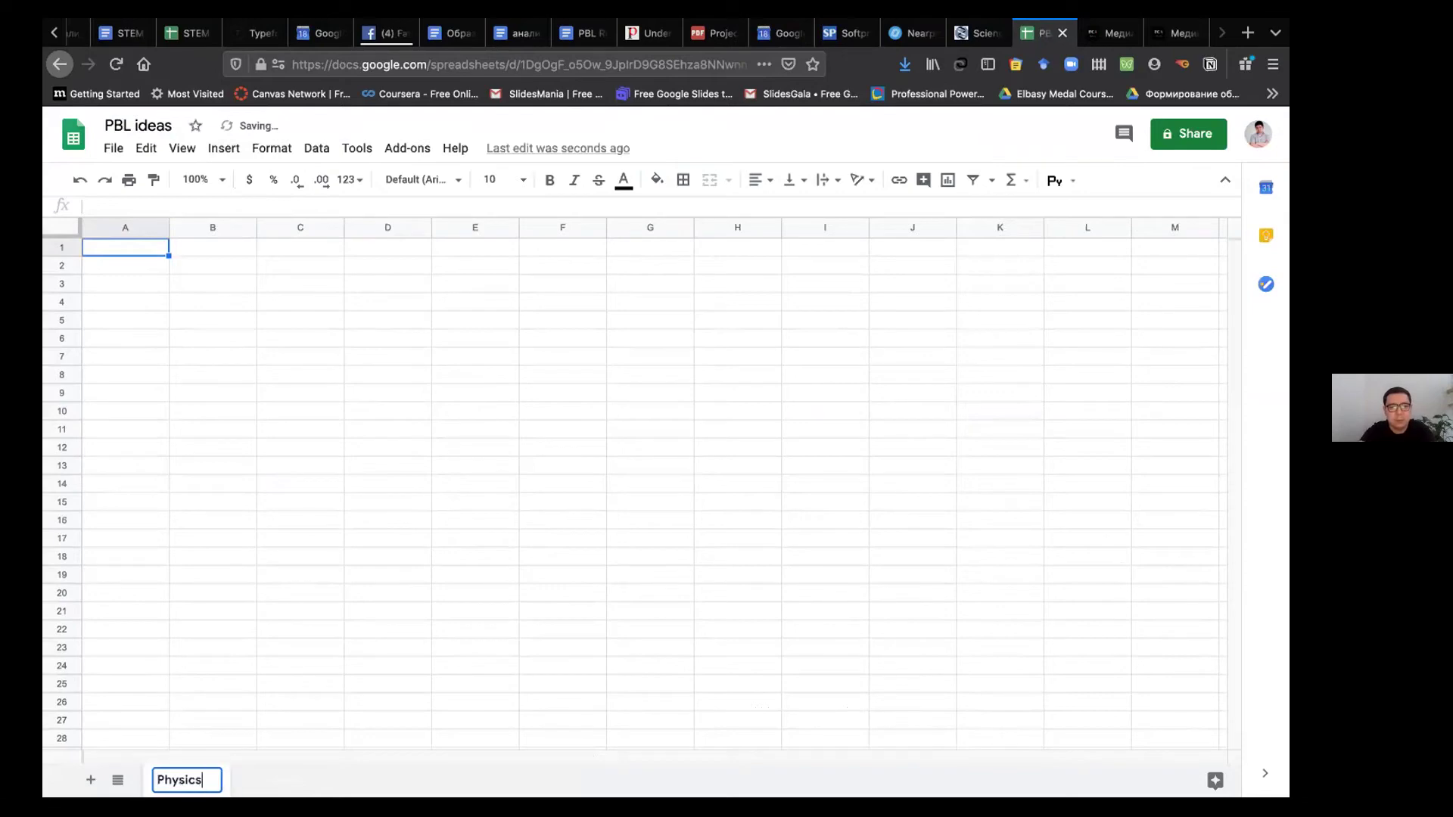
click(261, 767)
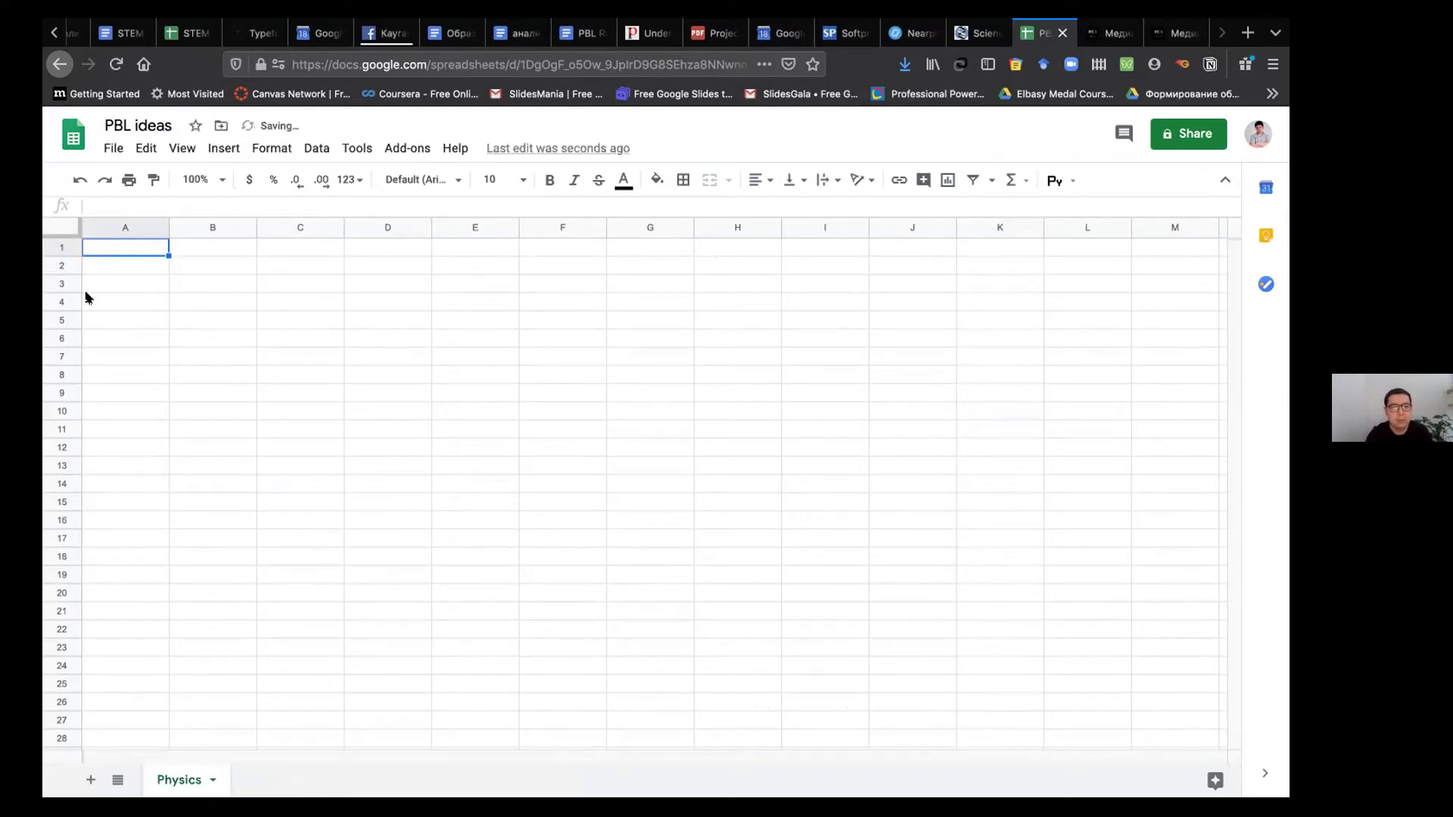
Step: Enter the headings "Project name", "Описание", "Темы или стандарты" and "Кол-во учеников" in A1 to D1, and widen columns C and D to fit
text(Project name)
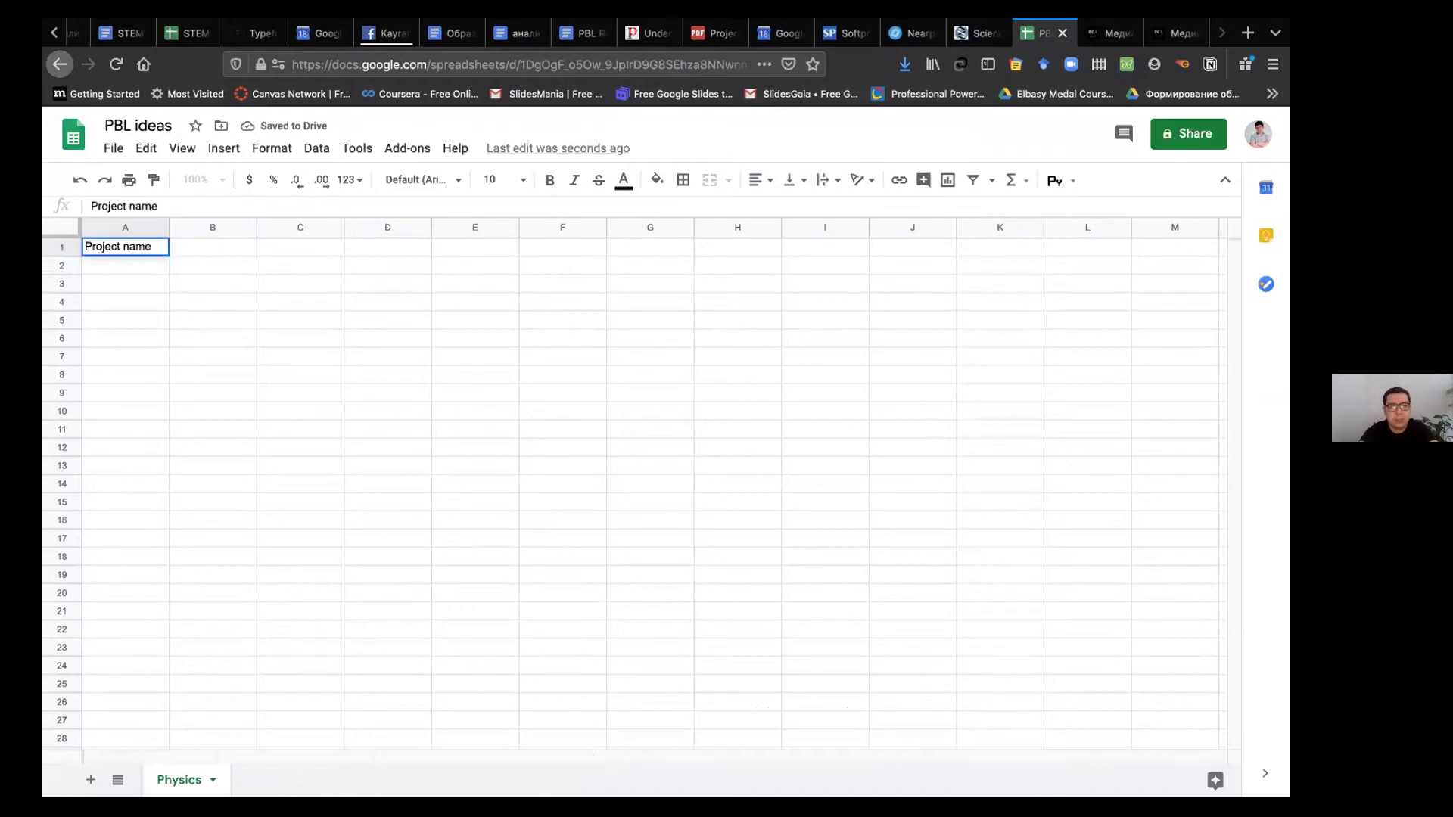
click(212, 248)
text(Описание)
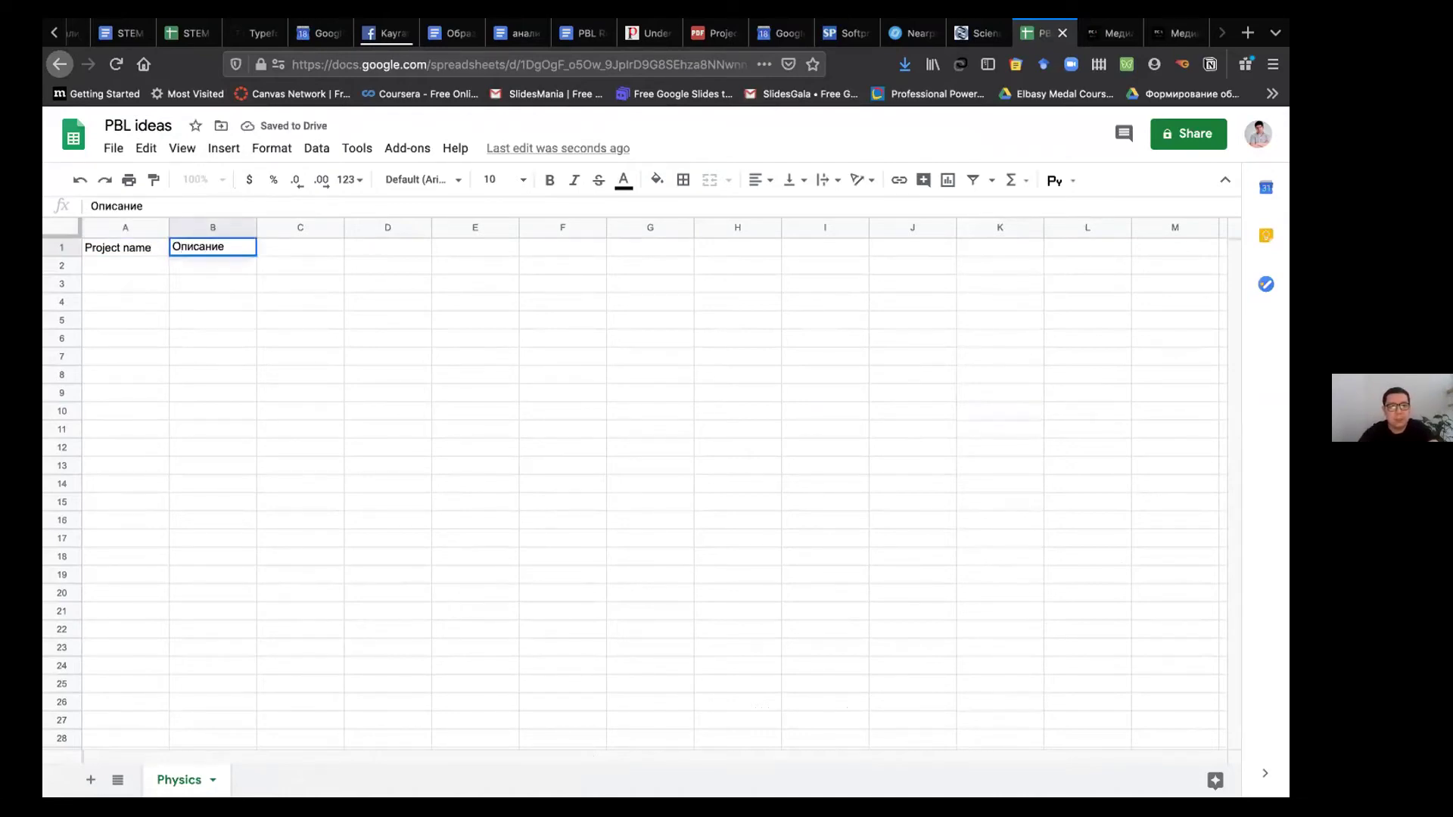
key(Tab)
text(Темы)
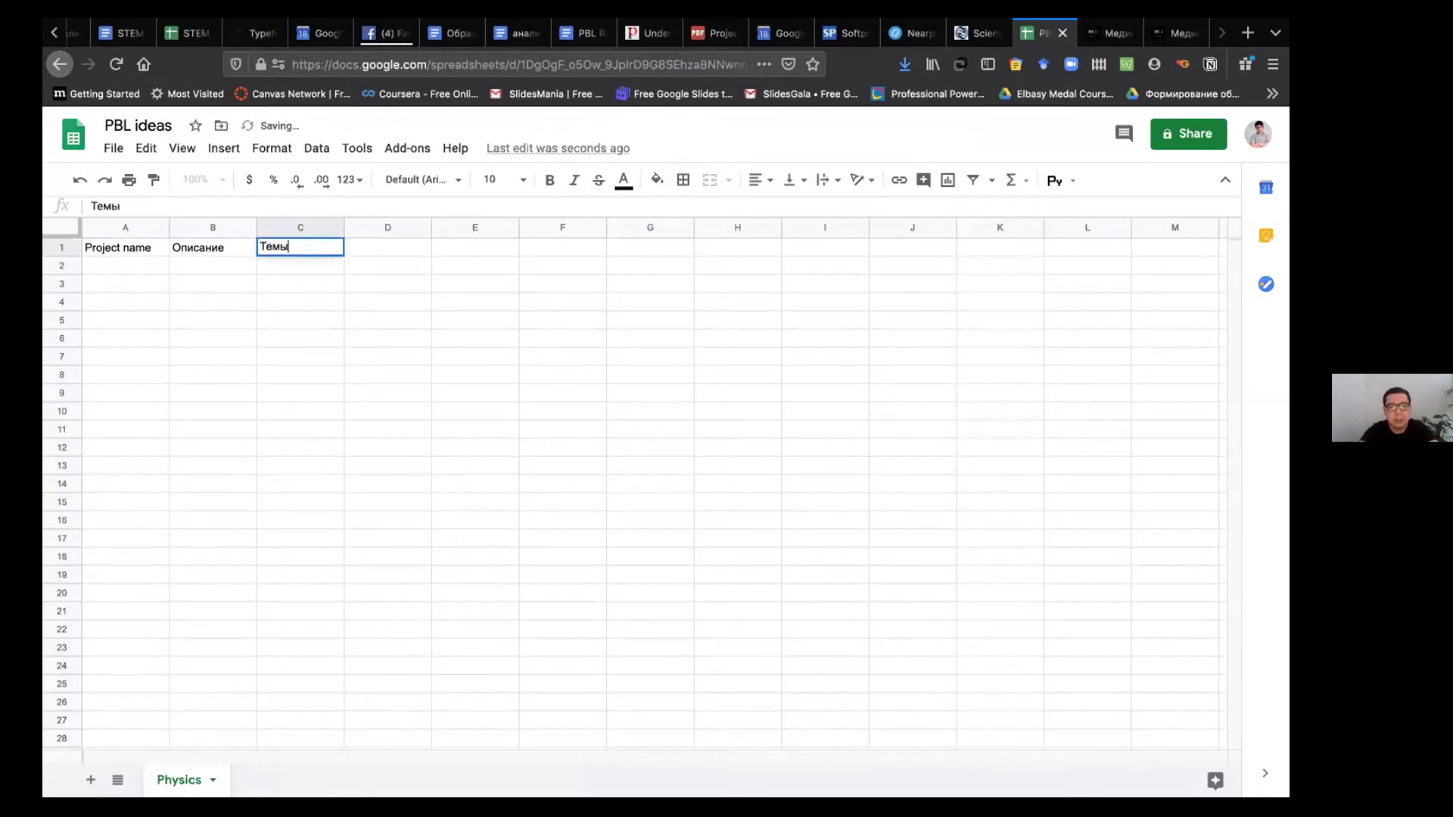
text( или стандарты)
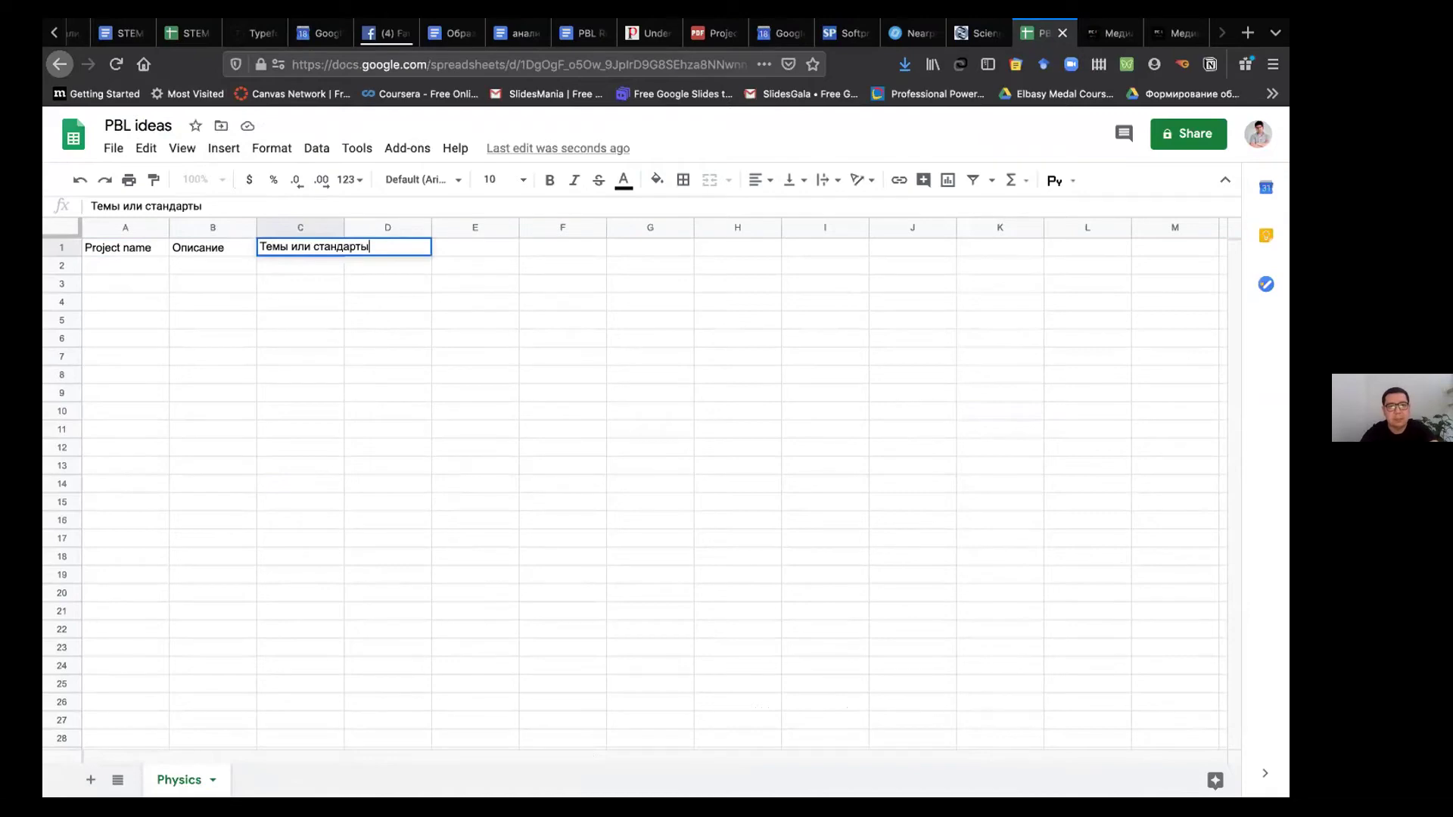
key(Tab)
text(Кол)
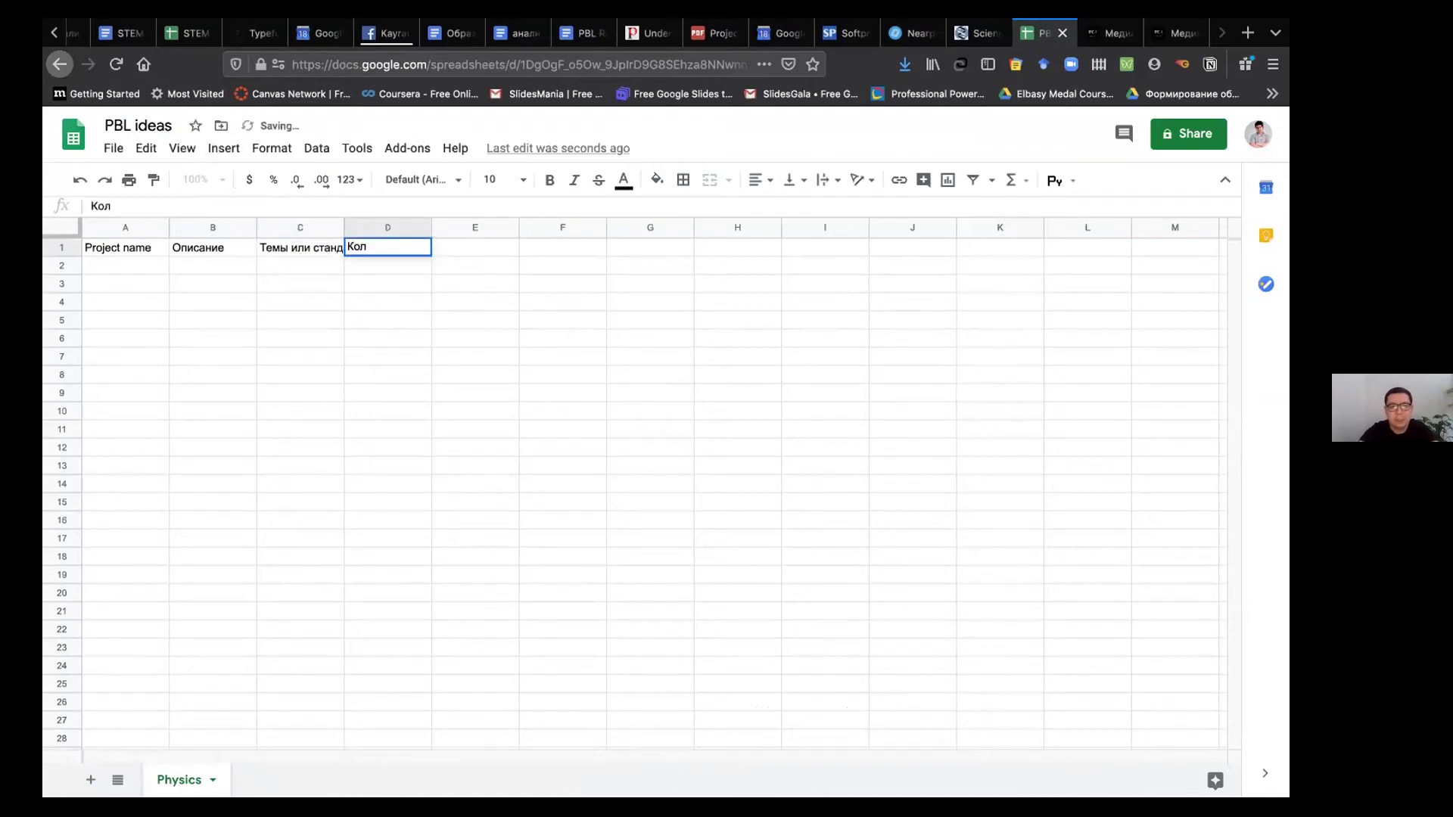
text(-во уч)
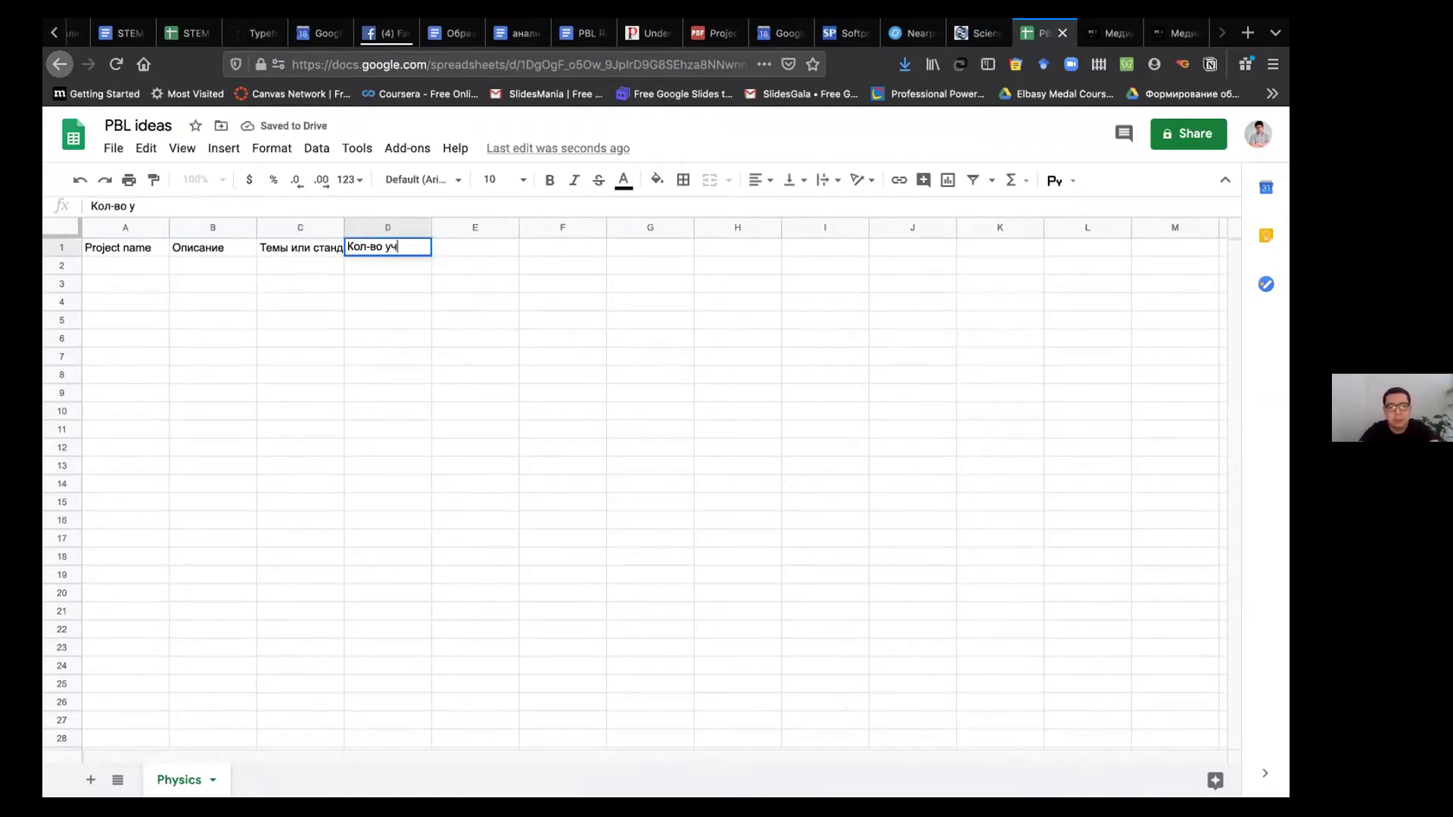
text(еников)
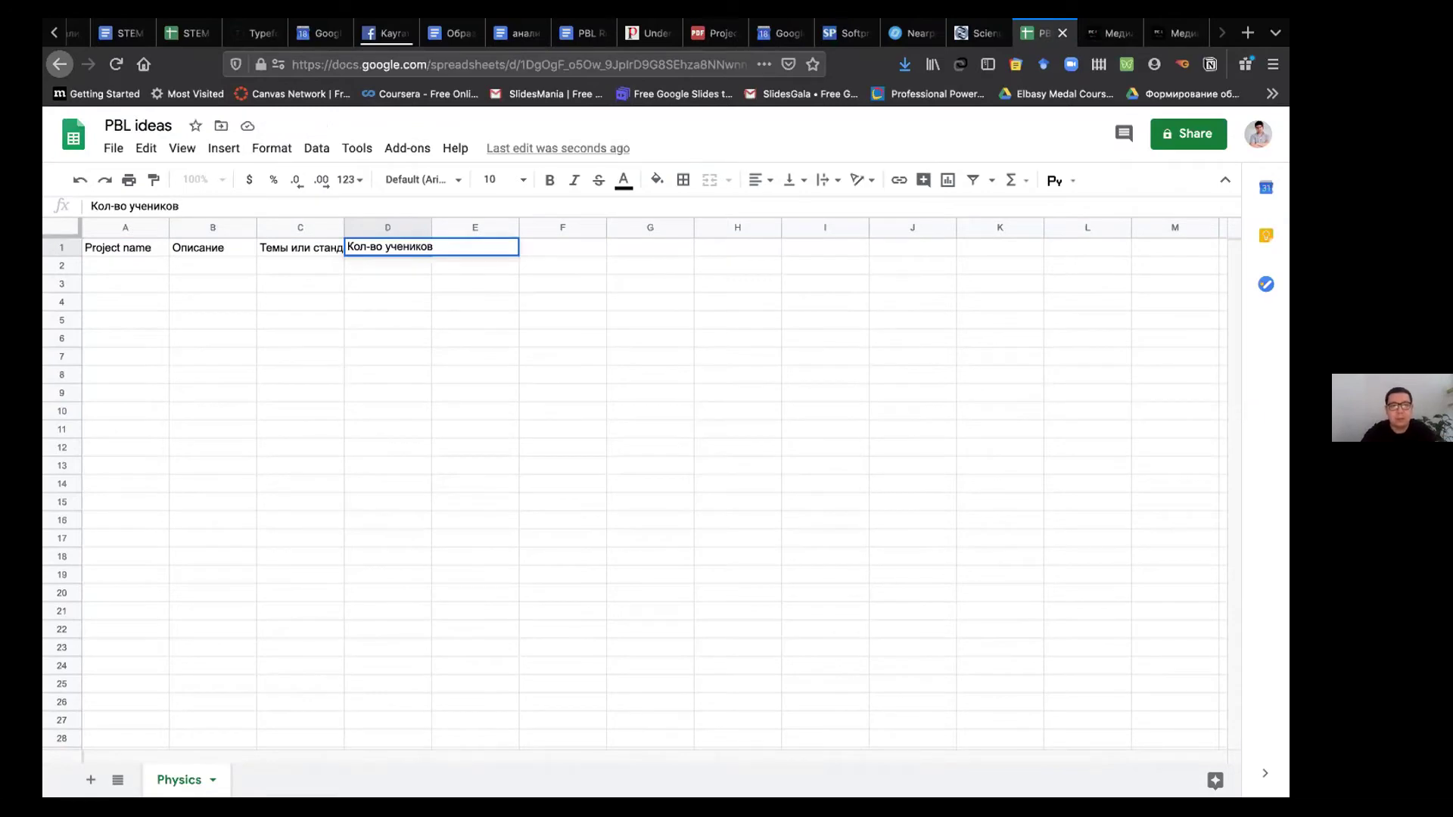
key(Tab)
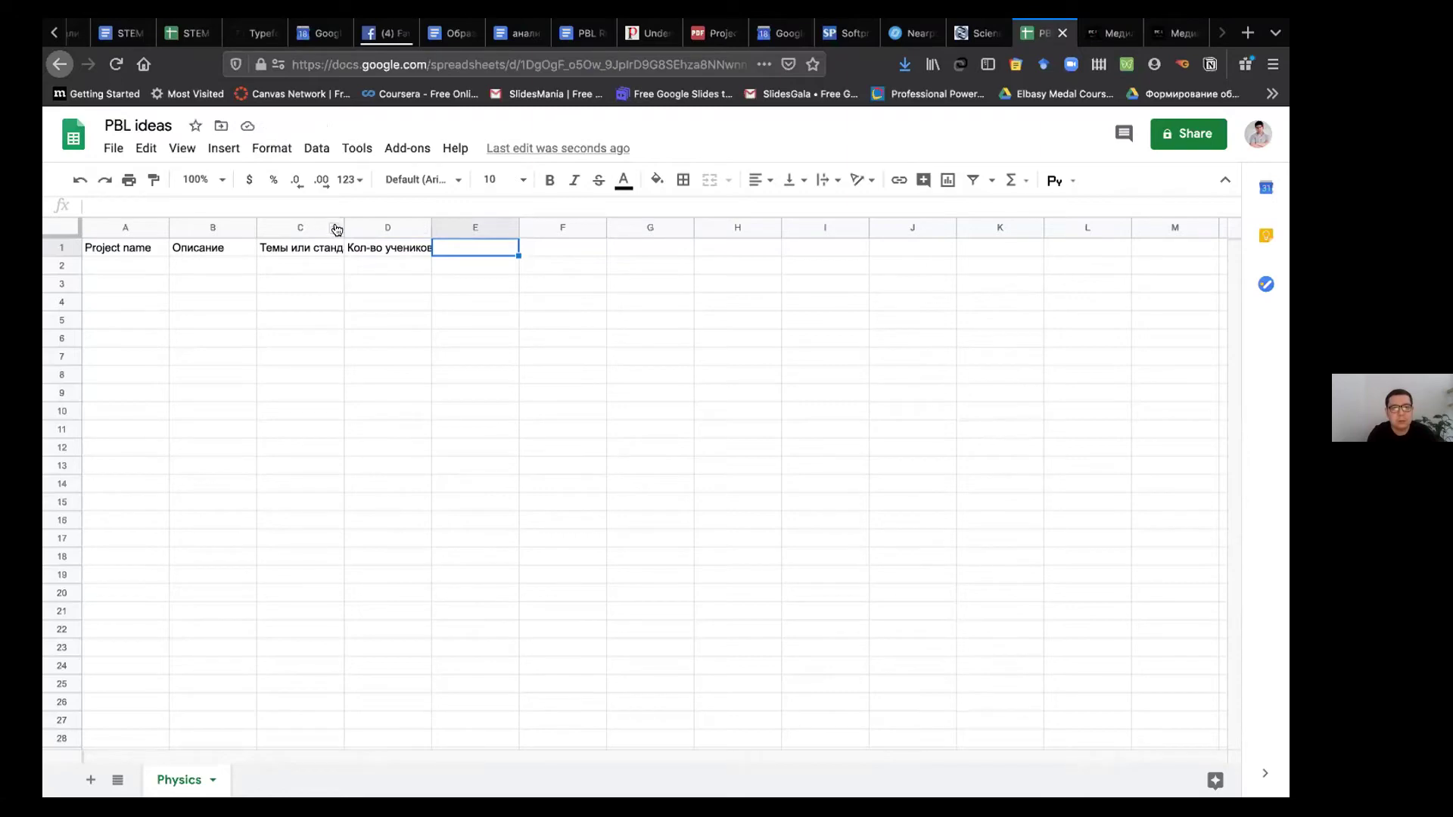
drag(344, 224, 496, 227)
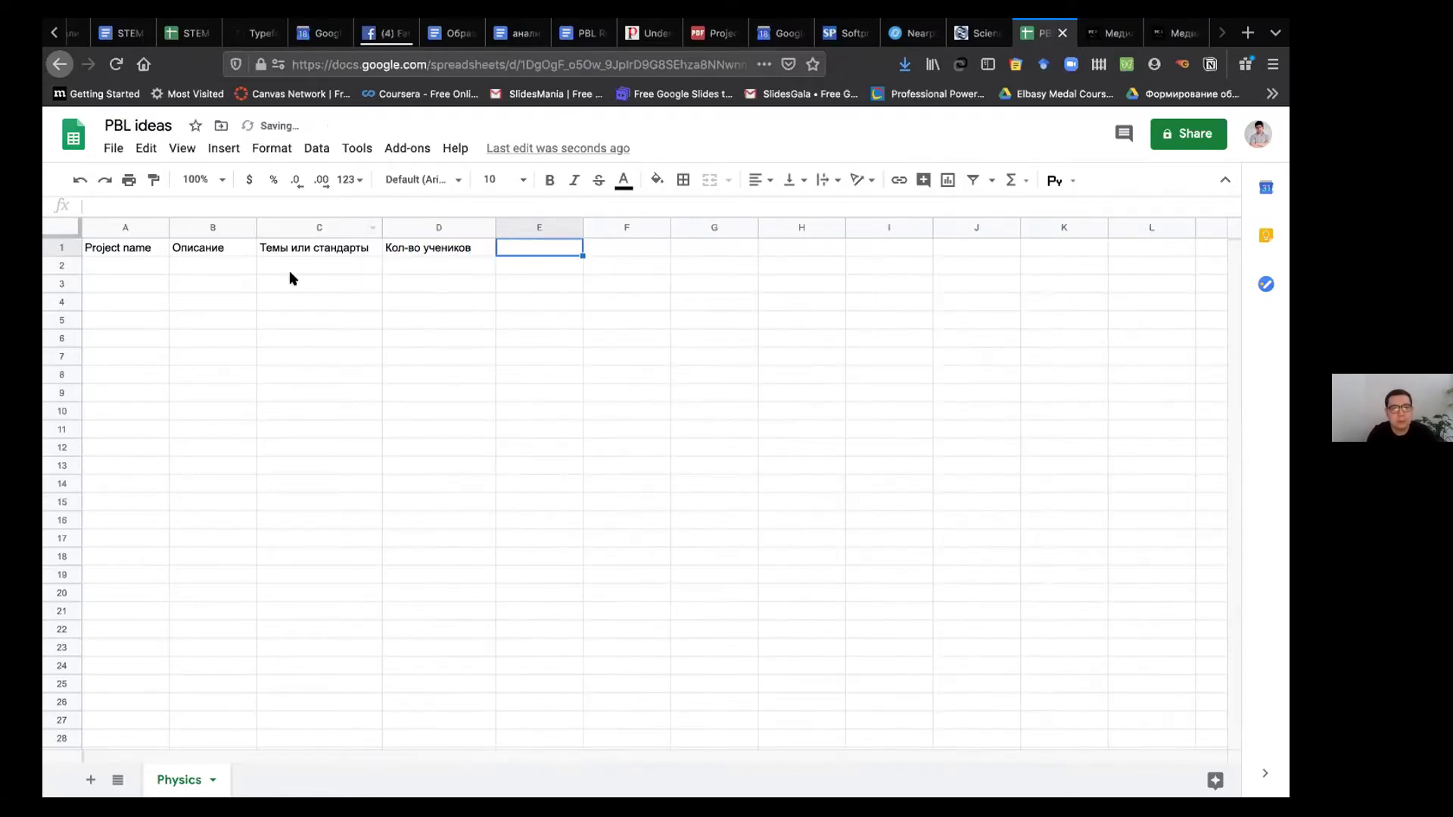
Step: Replace the heading in A1 with "Проект"
click(138, 243)
triple_click(138, 243)
text(Прос)
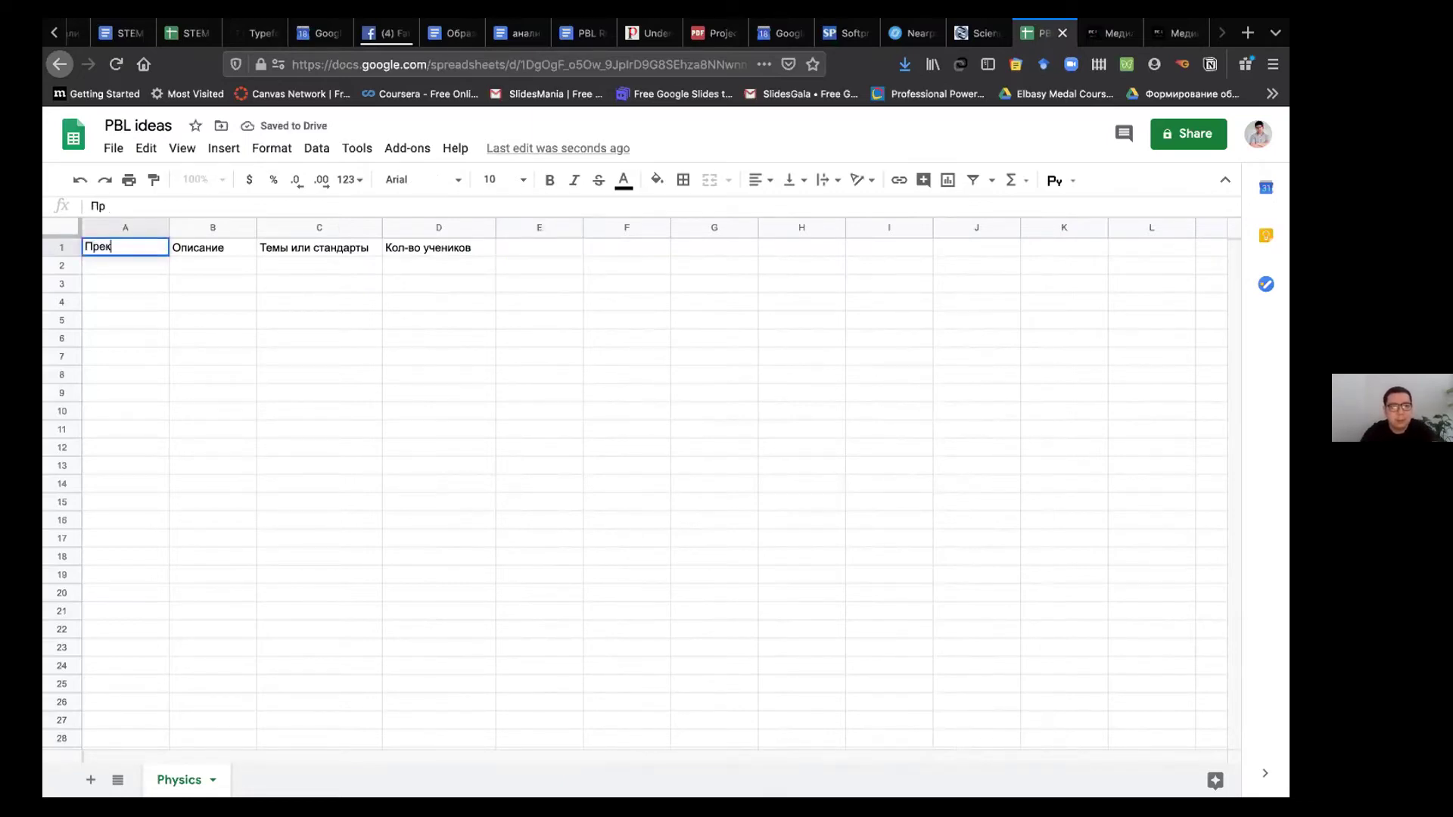
key(BackSpace)
key(BackSpace)
text(рр)
key(BackSpace)
key(BackSpace)
text(оект)
key(Return)
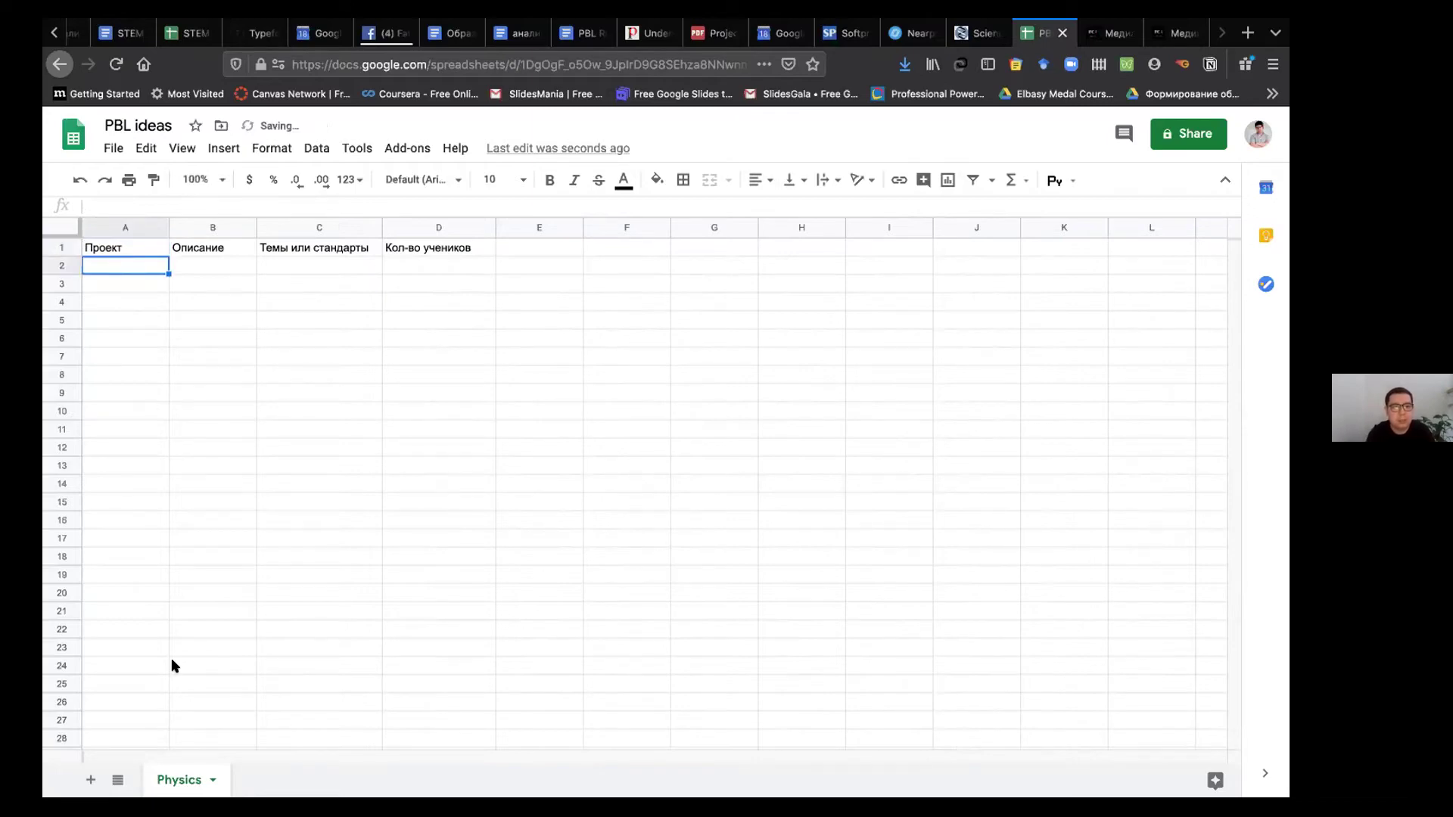
Step: Duplicate the Physics sheet and rename the copy as "Химия"
click(212, 780)
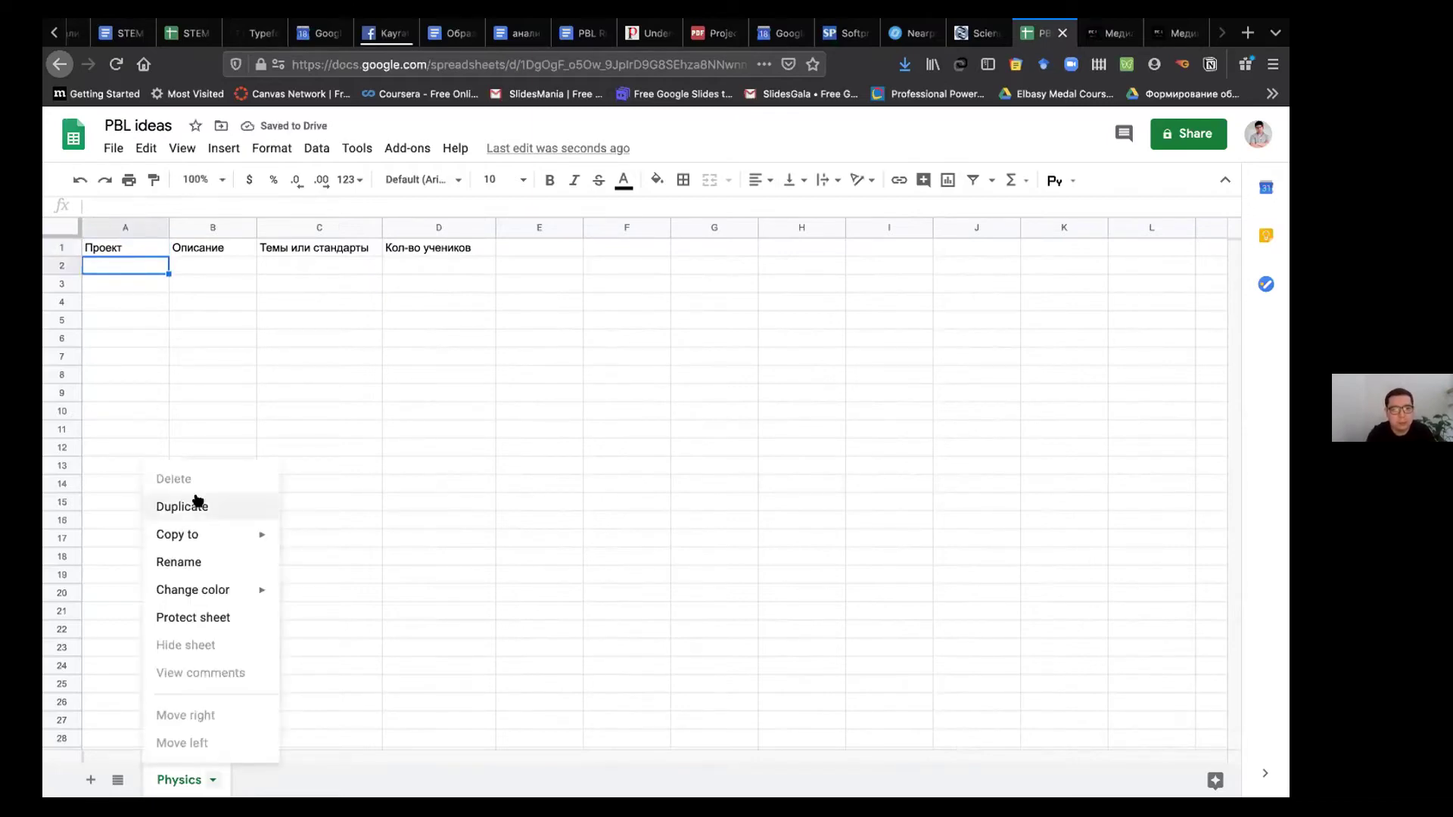
double_click(277, 777)
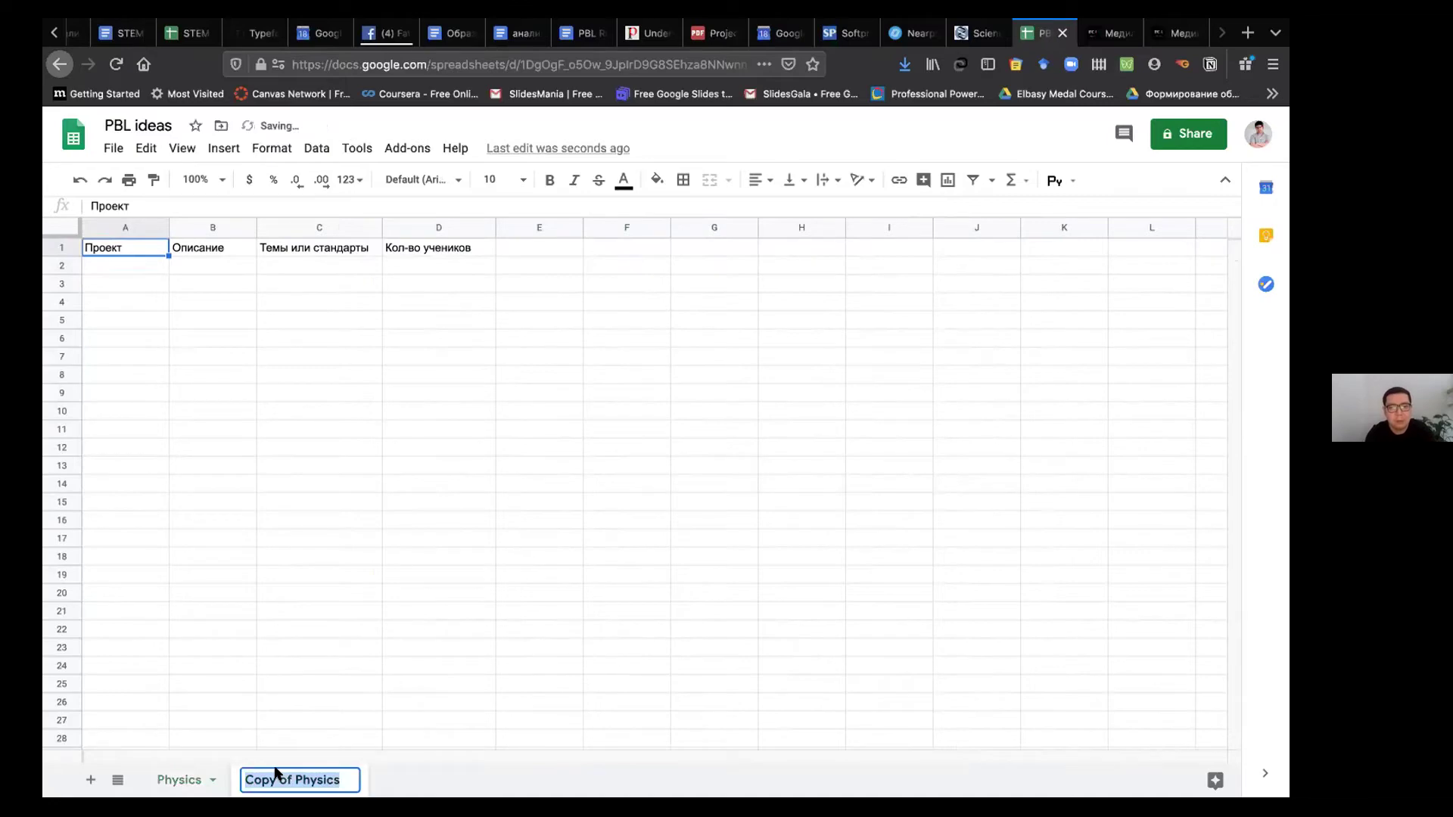
text(Химия)
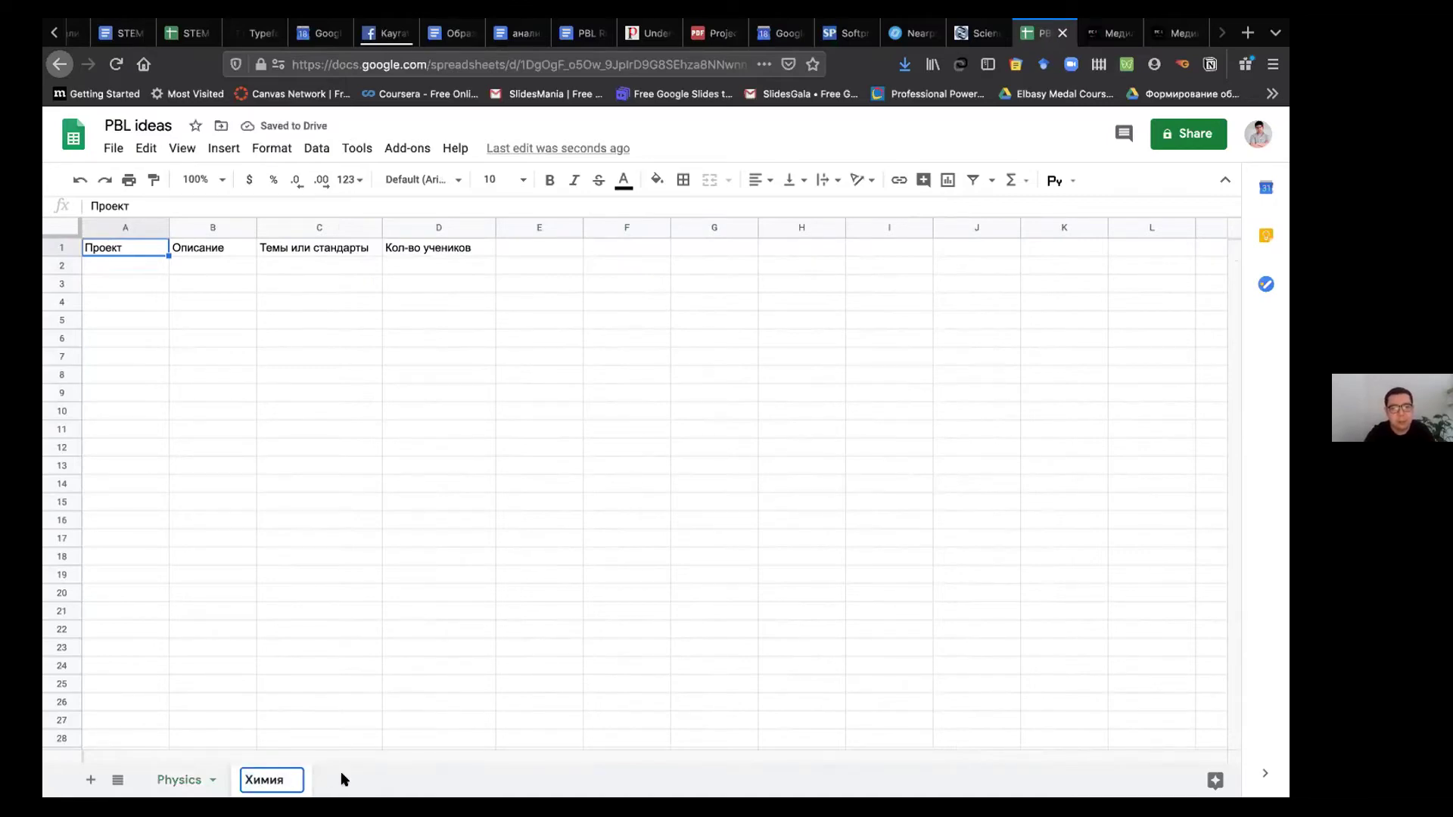
key(Return)
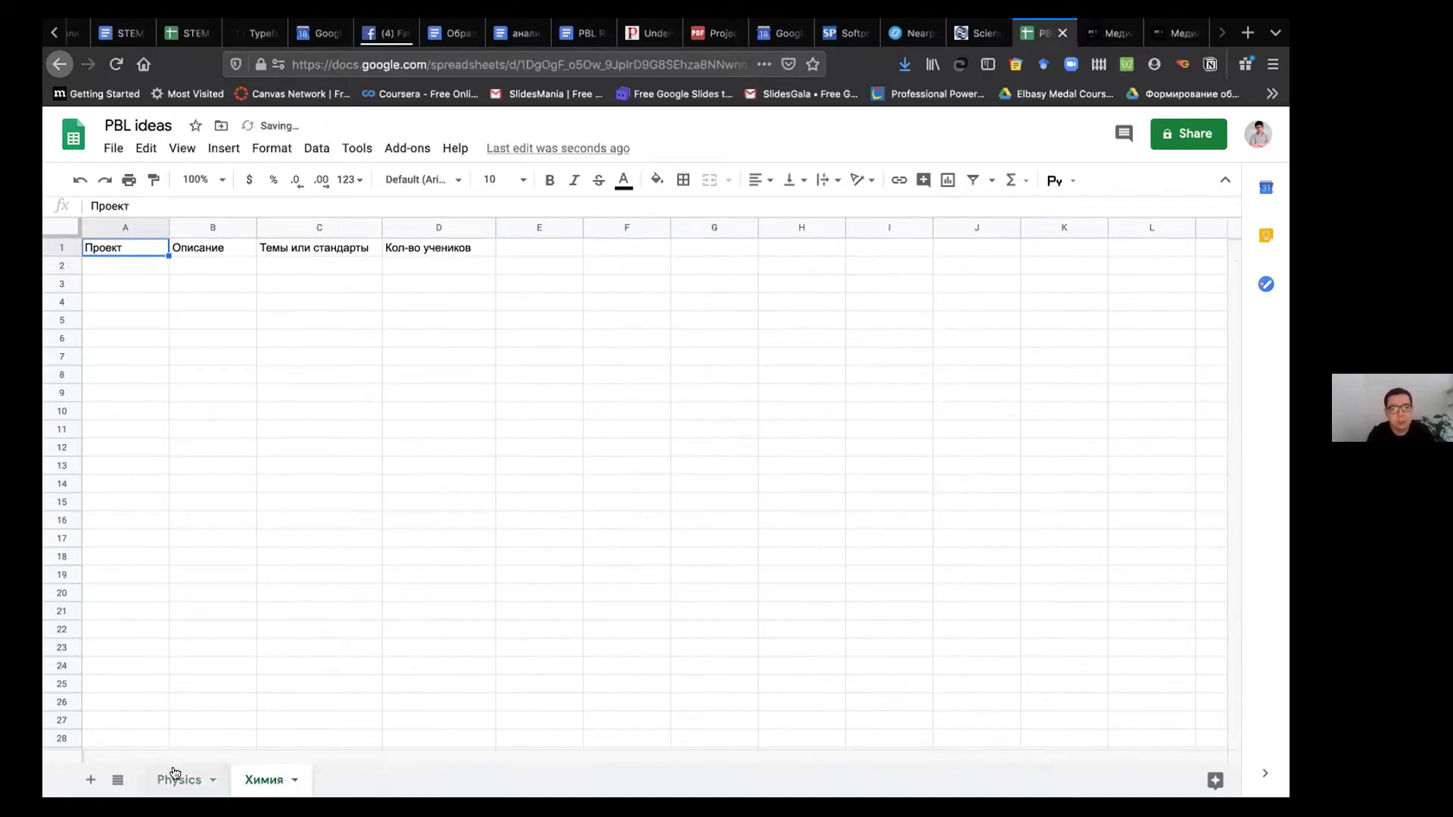
Step: Return to the Physics sheet and add the heading "Связь с предметами" in E1
key(ctrl+shift+Page_Up)
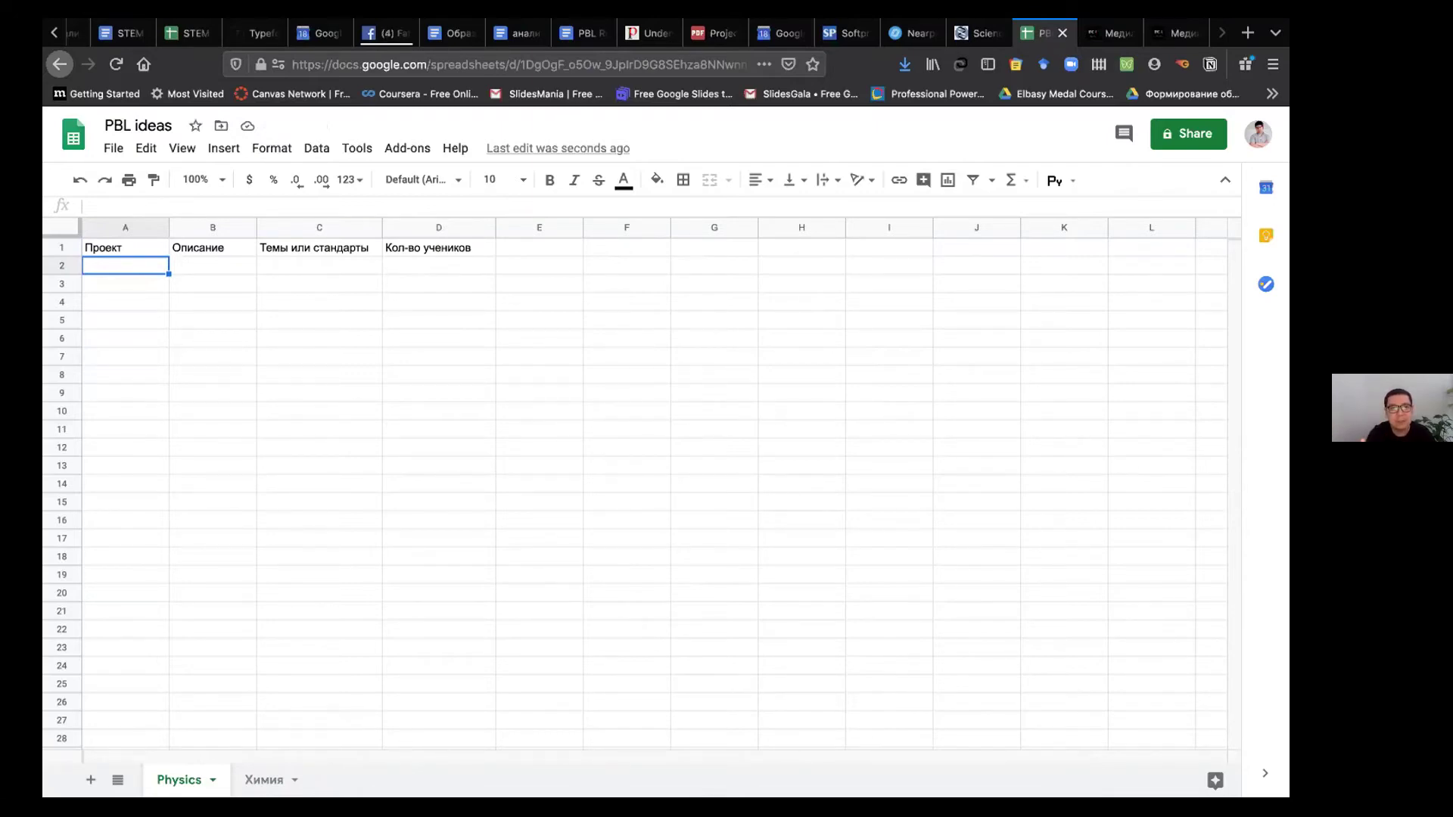
click(521, 246)
text(3)
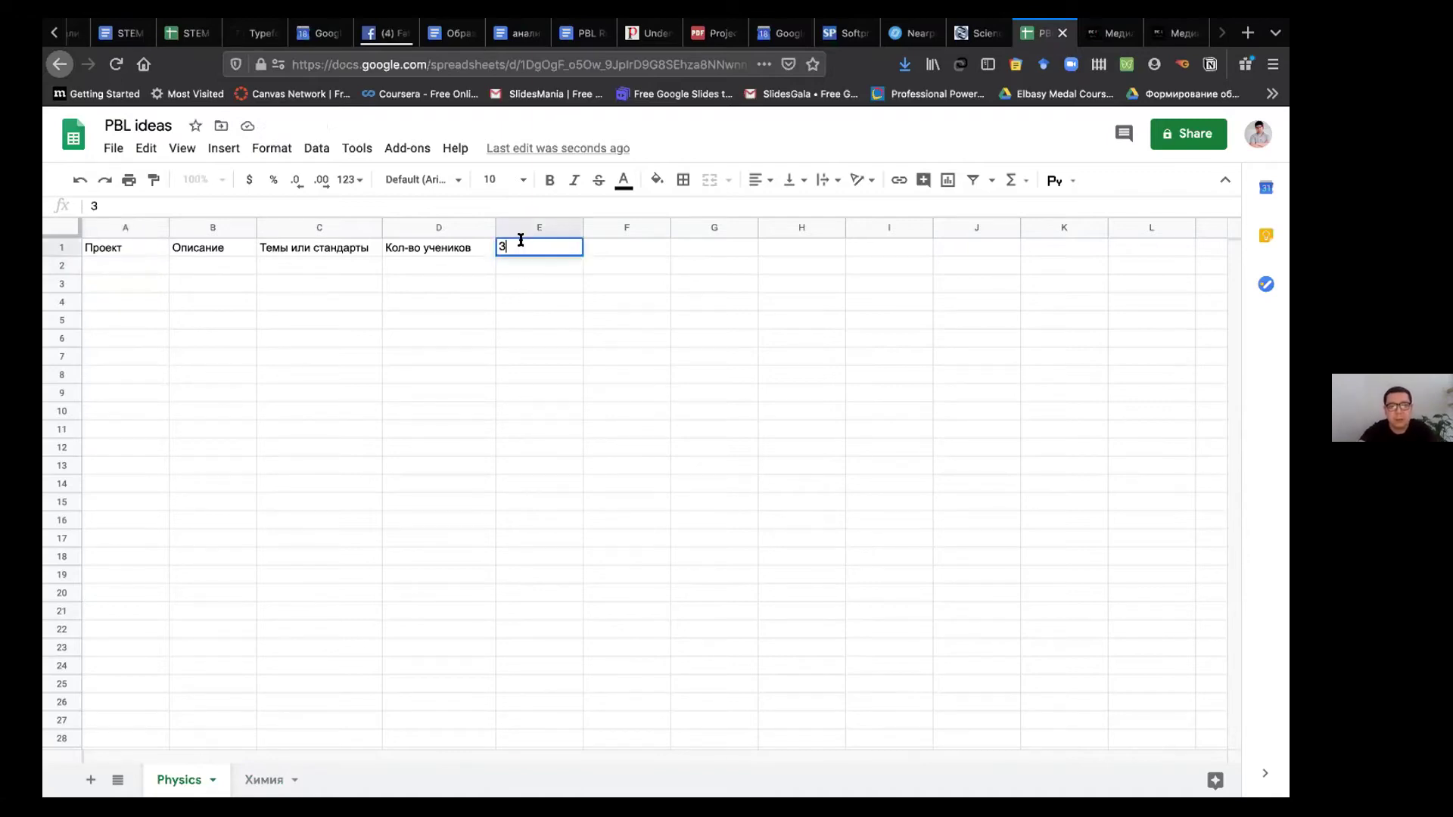
text(Связь с предметами)
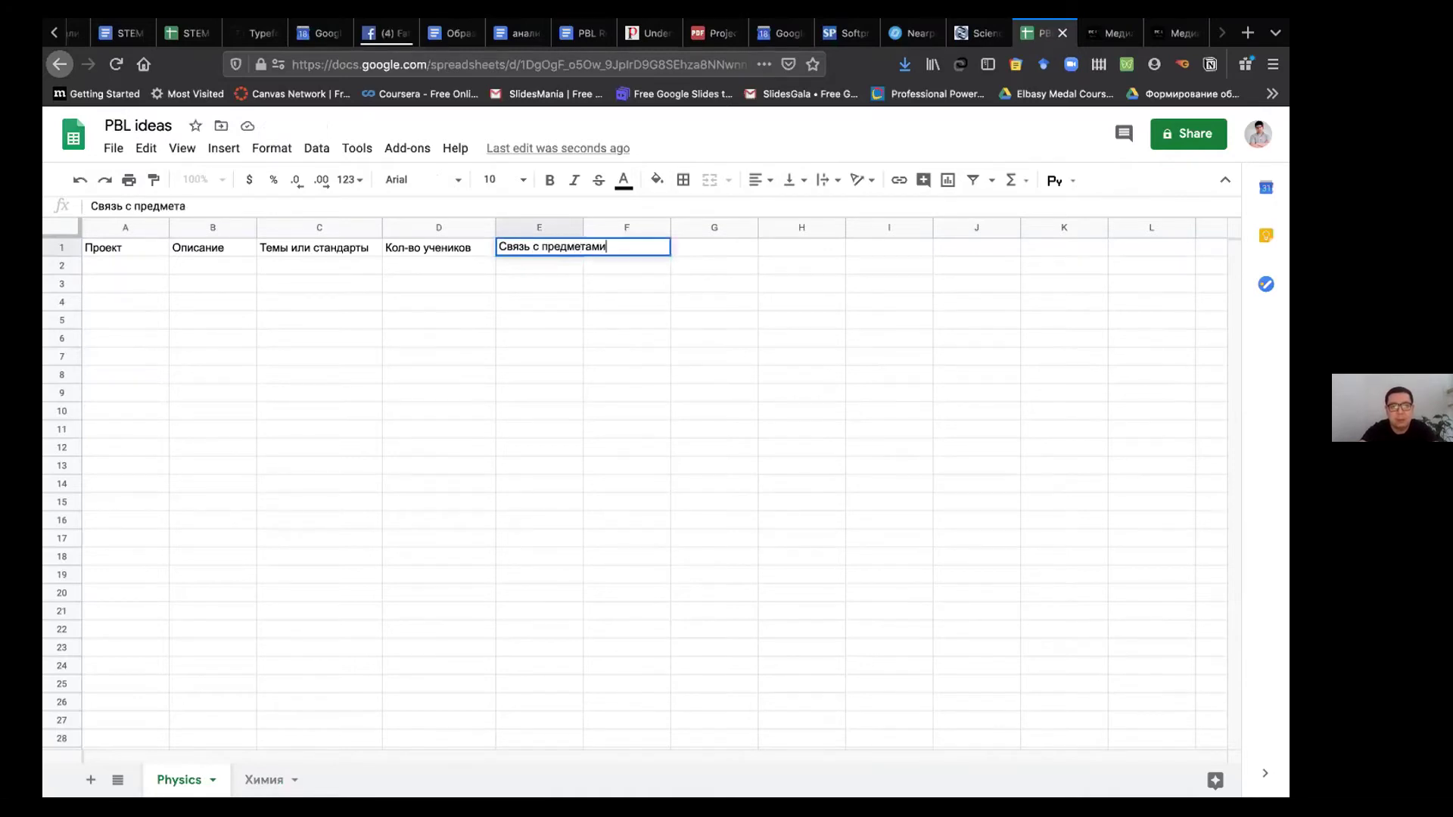
key(Return)
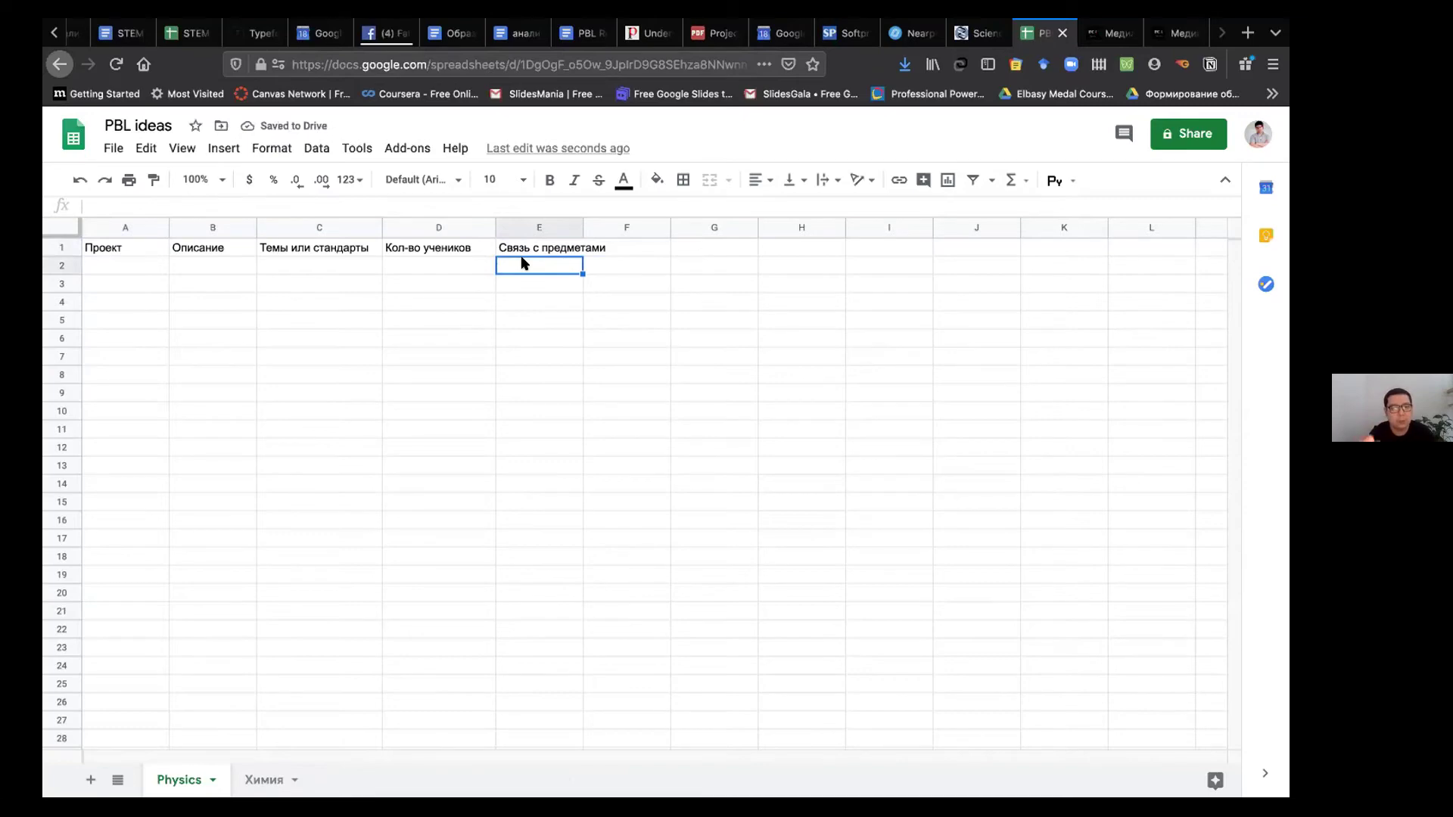
Step: Enter the project question "Как сократить расходы на комуслуги?" in A2 and fit column A's width to it
click(145, 262)
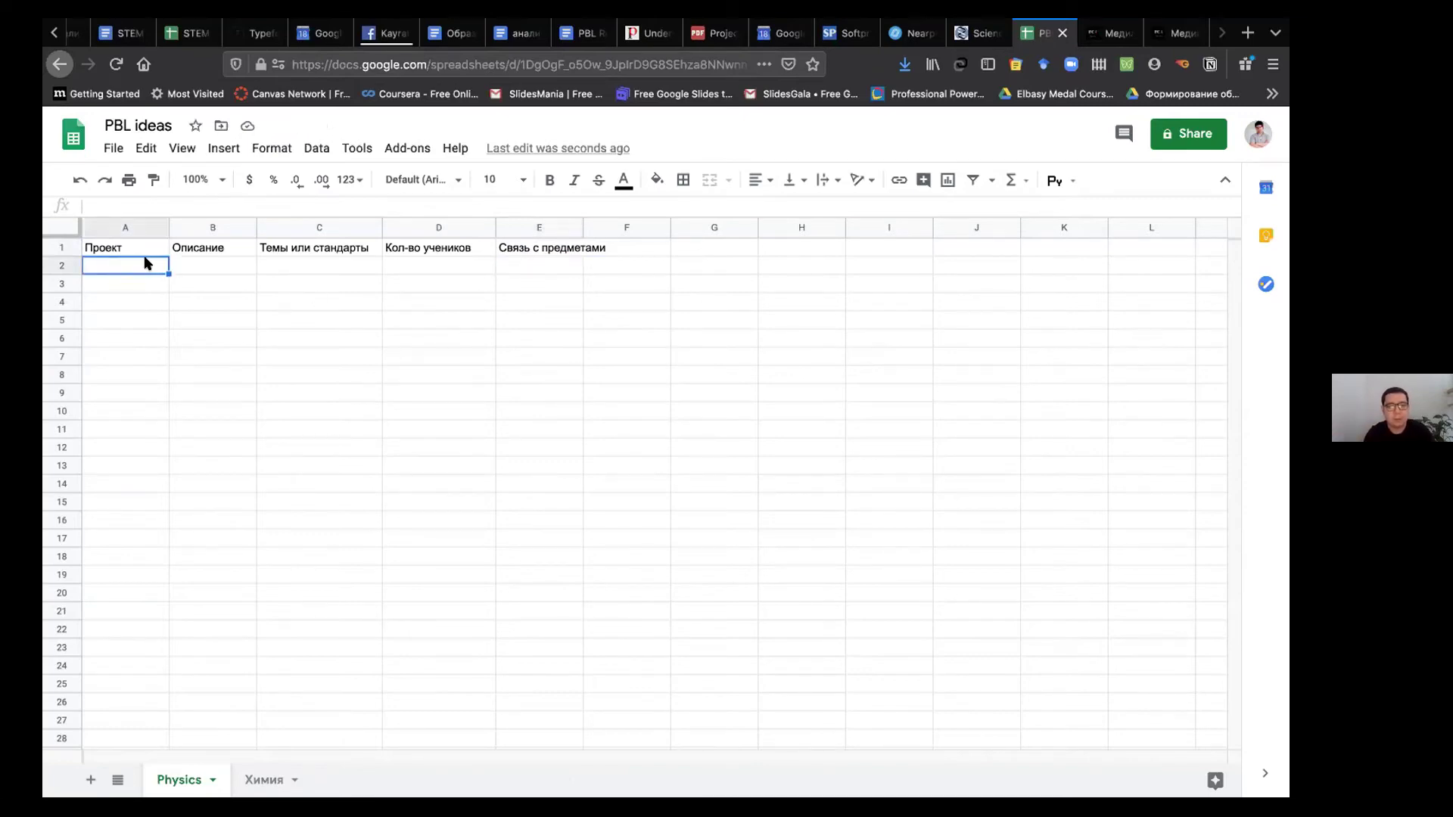
text(Как )
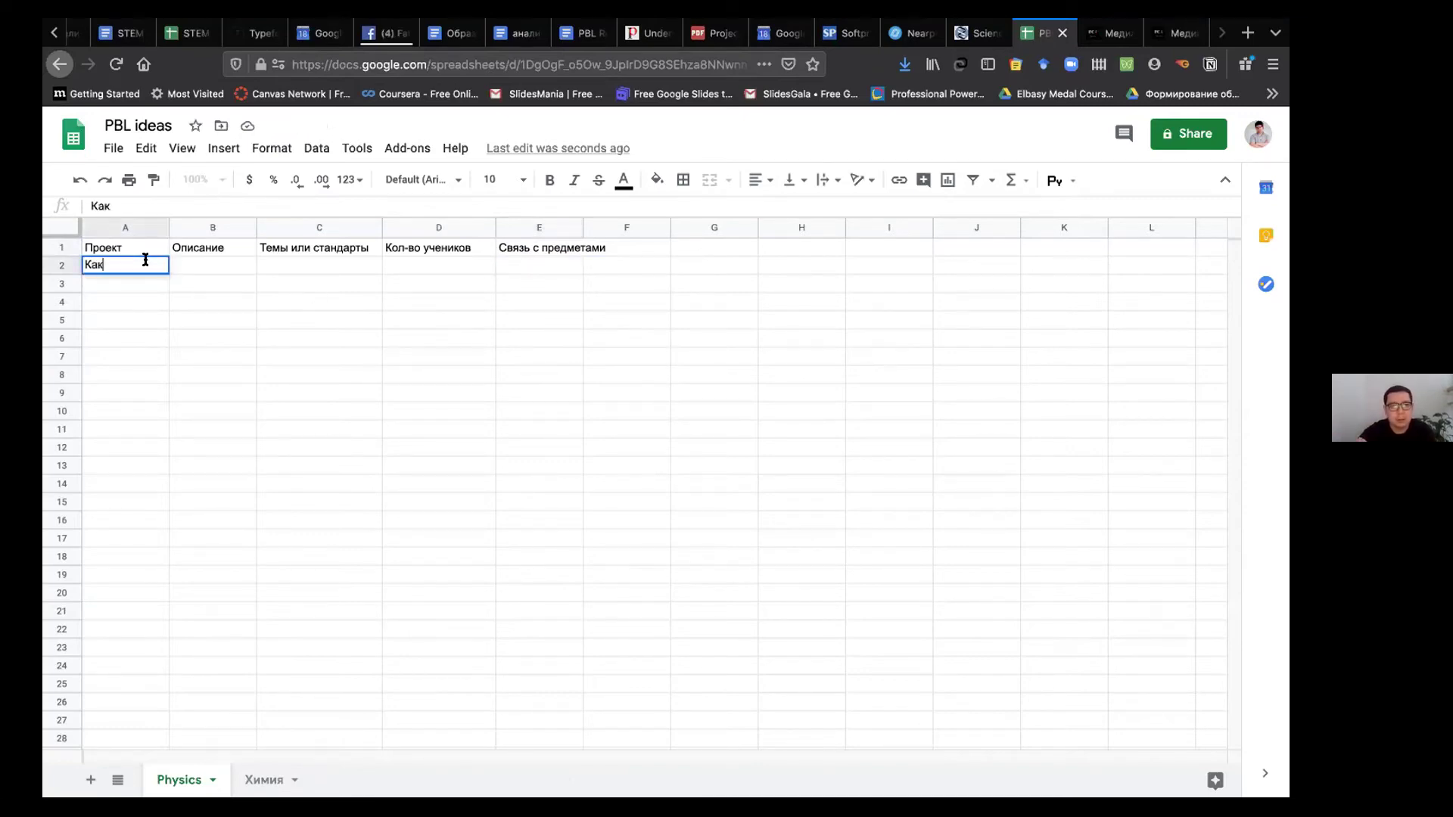
text(сок)
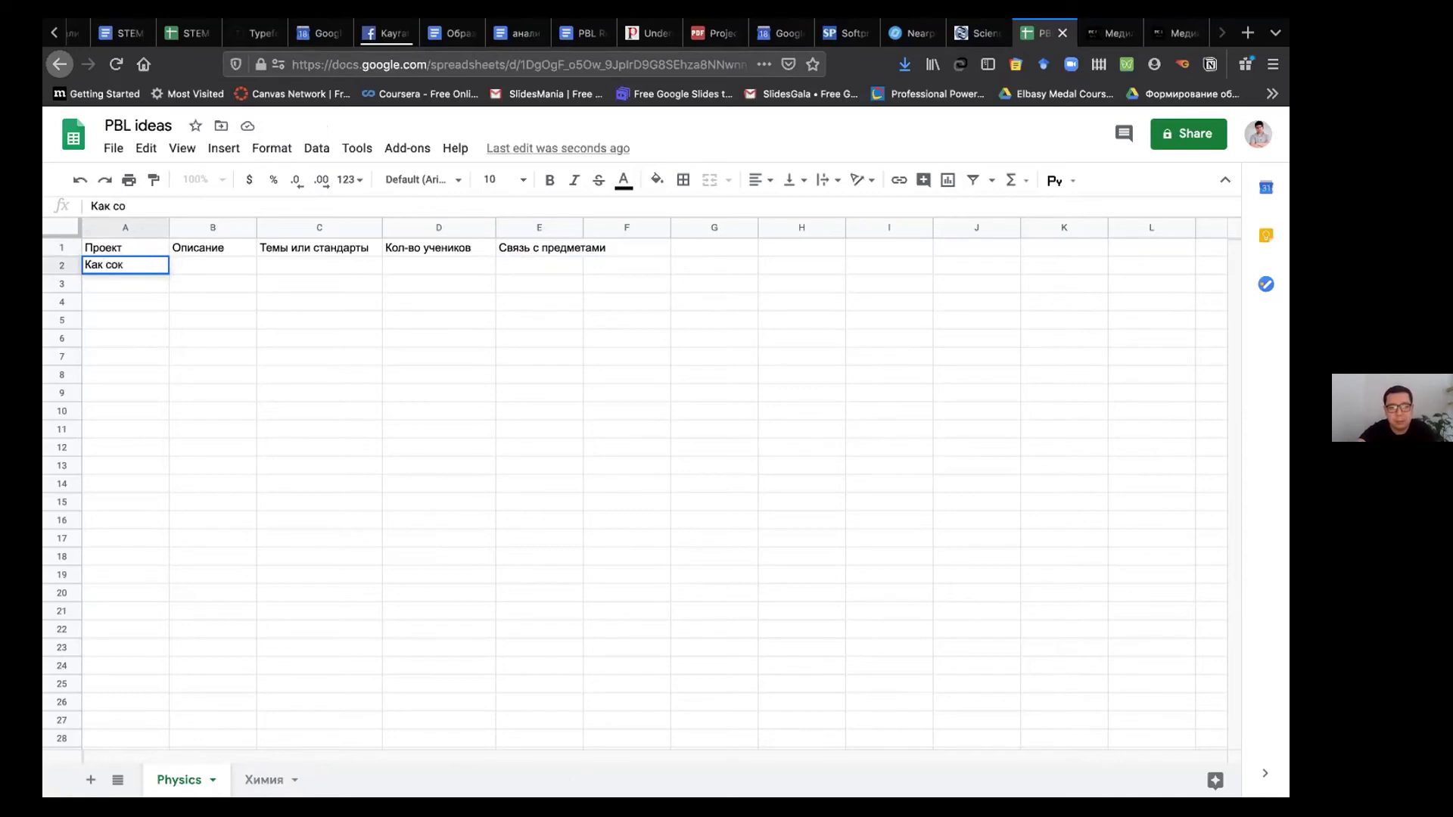
text(ратить расходы на комуслуги?)
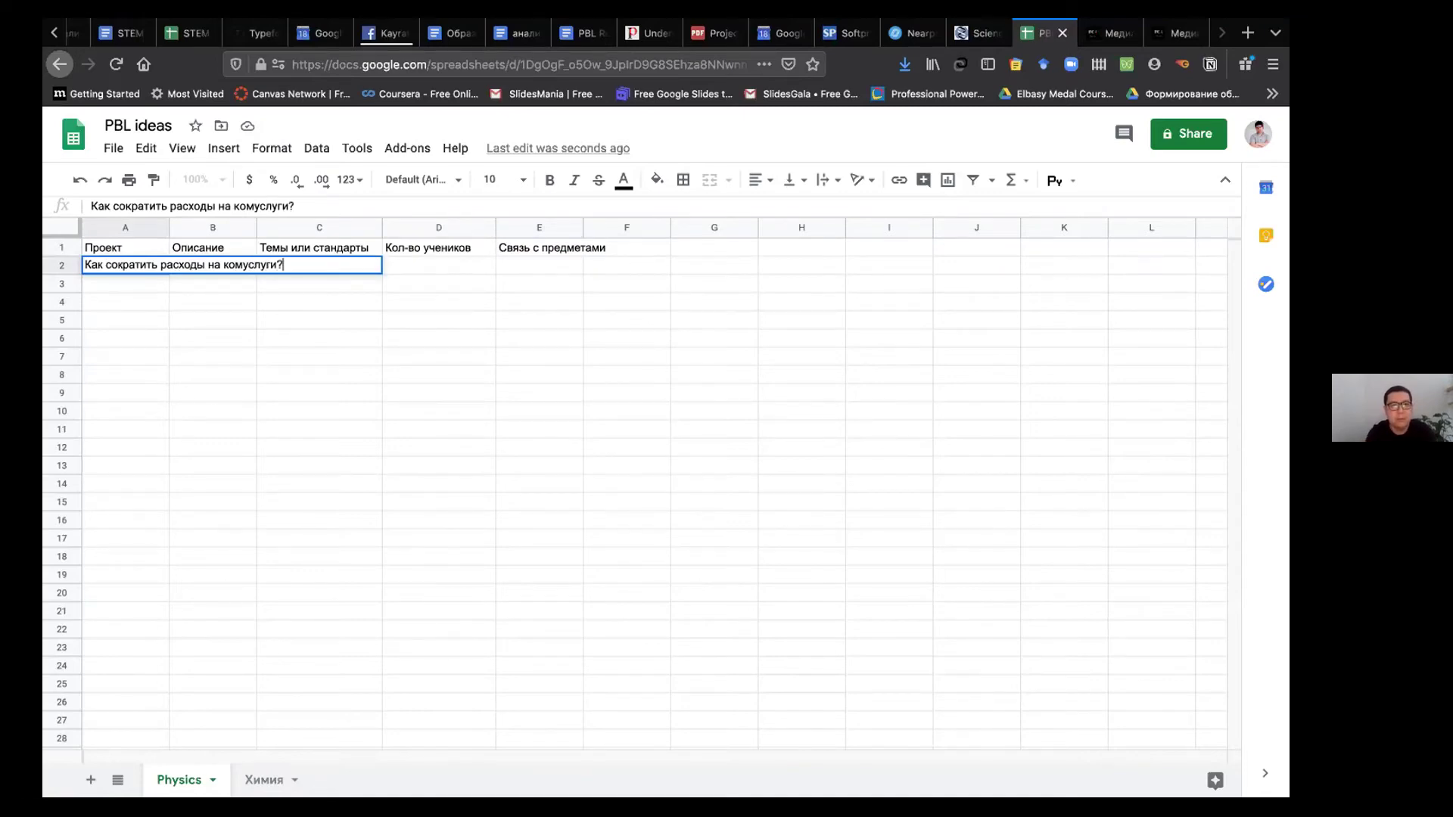
key(Tab)
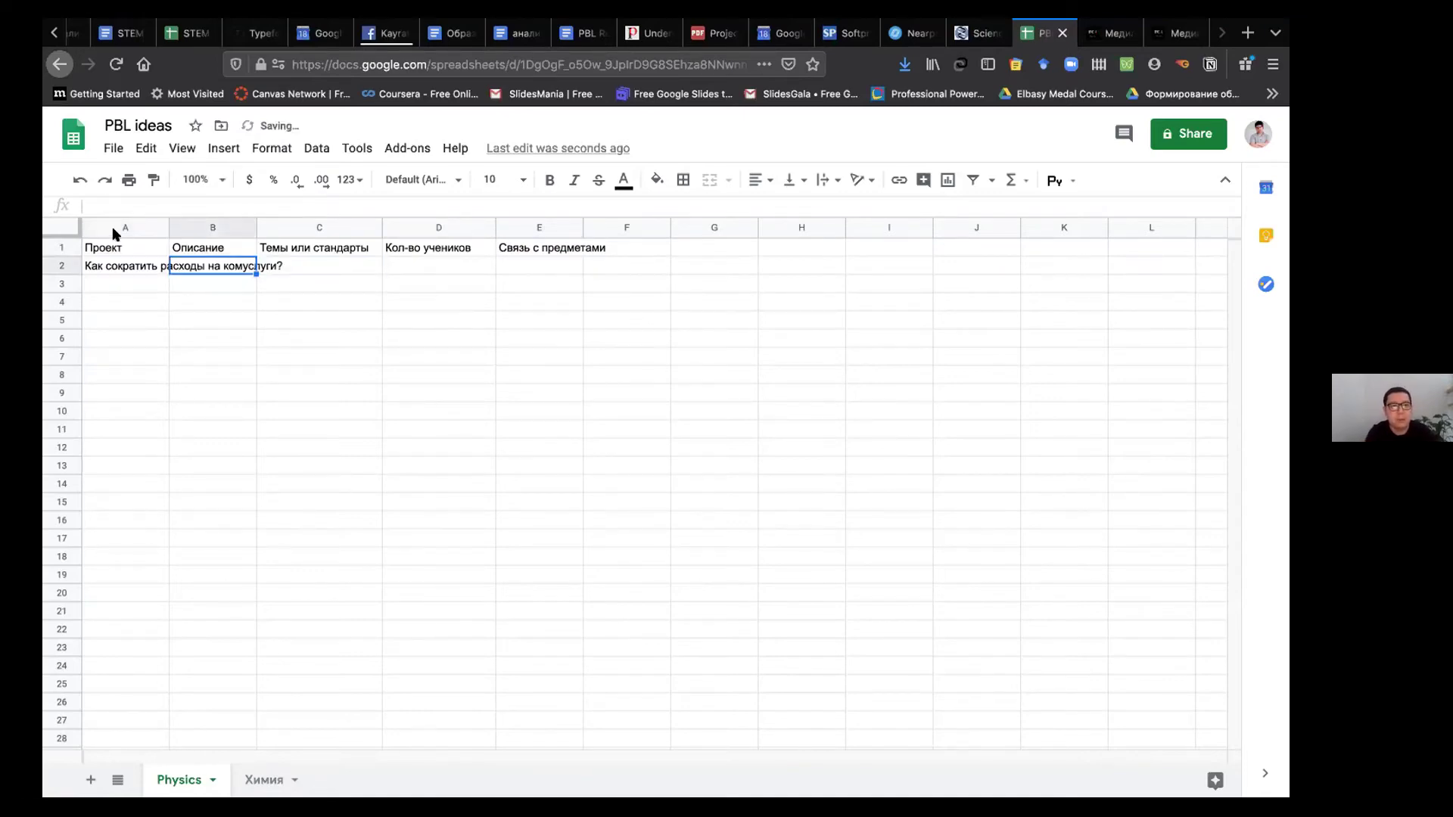
double_click(167, 222)
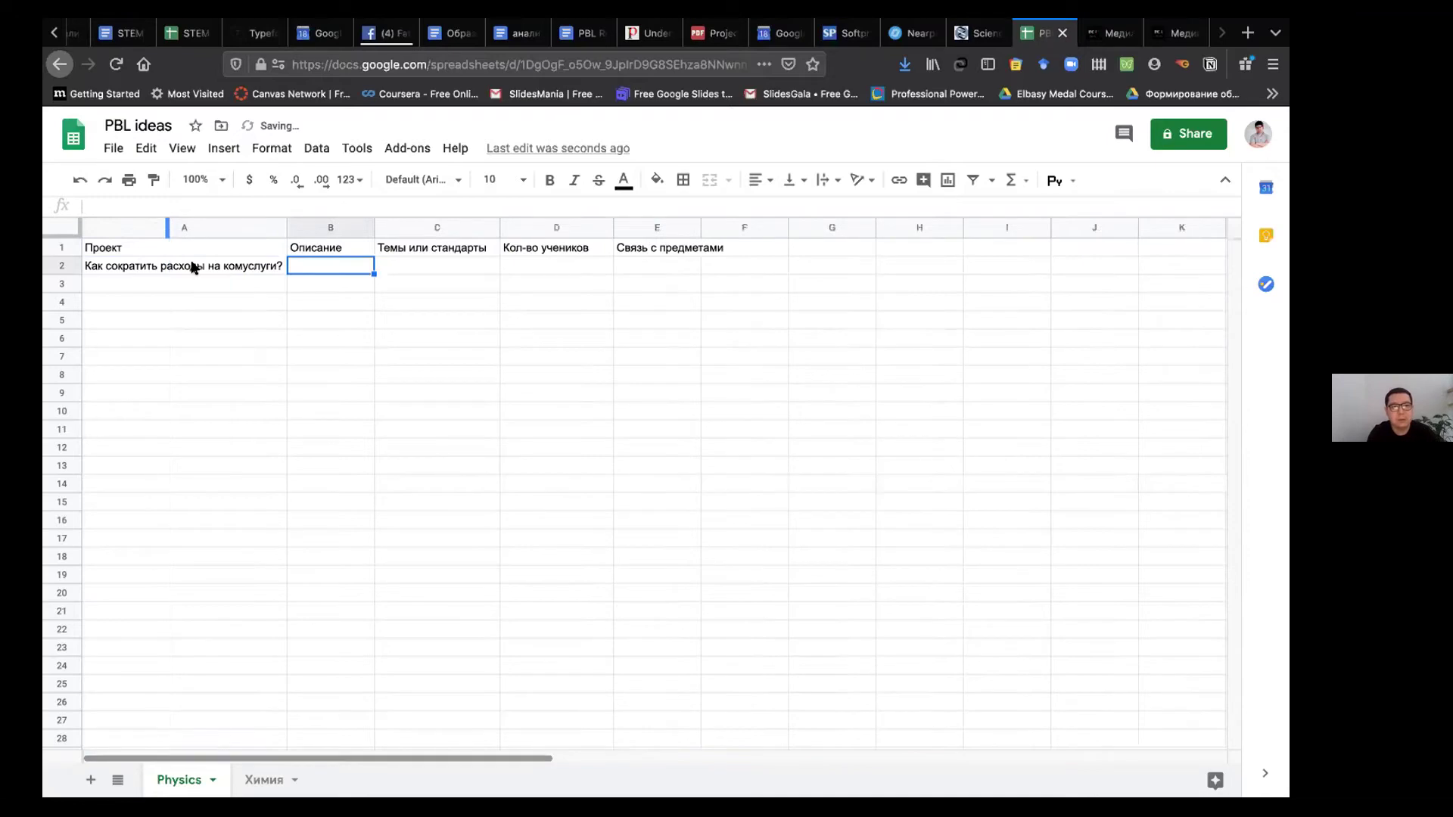
click(193, 267)
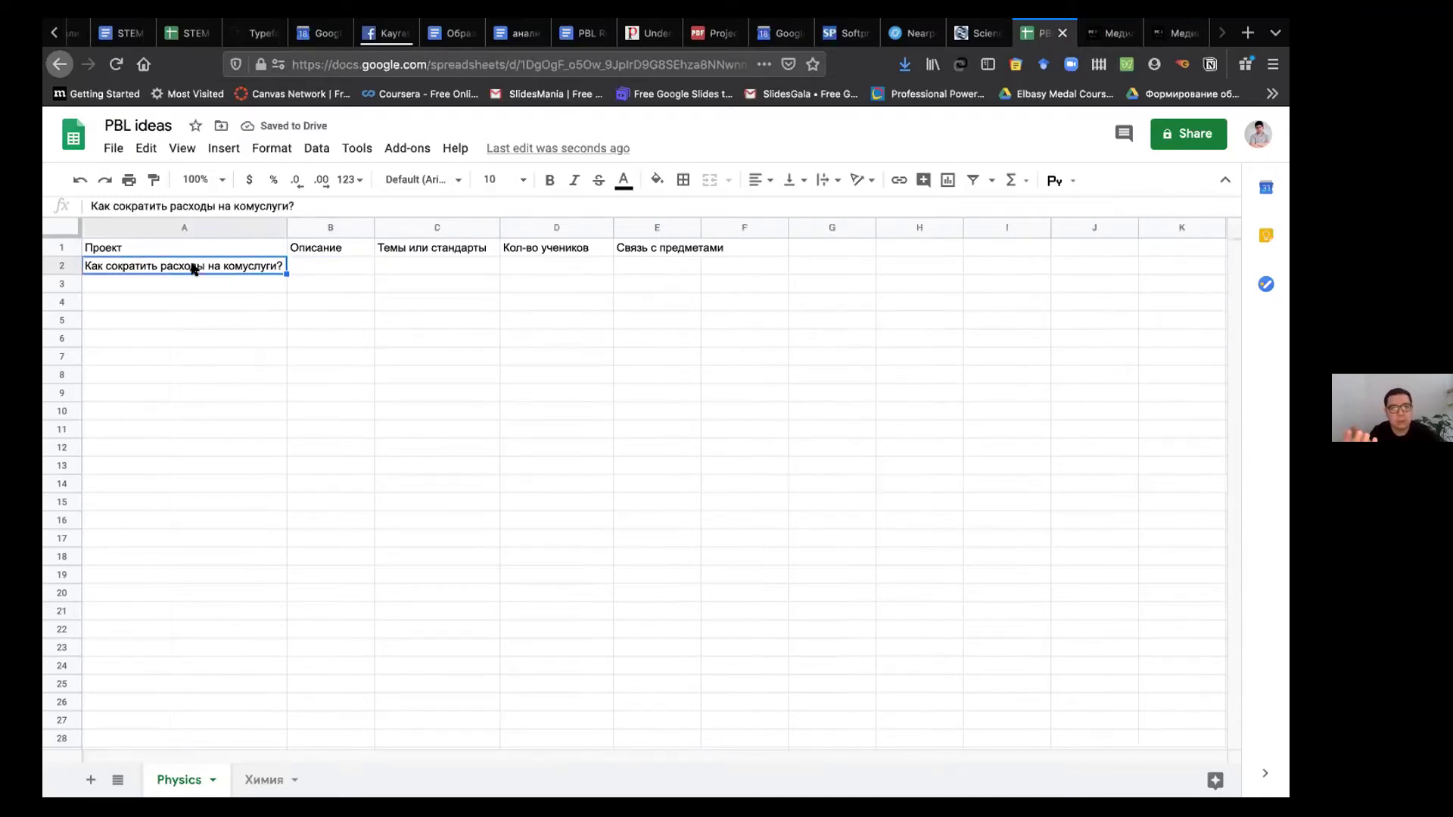
Step: Correct the project question in A2 to read "Как сократить расходы на ком.услуги?"
double_click(239, 264)
text(.)
click(340, 283)
click(331, 266)
click(260, 265)
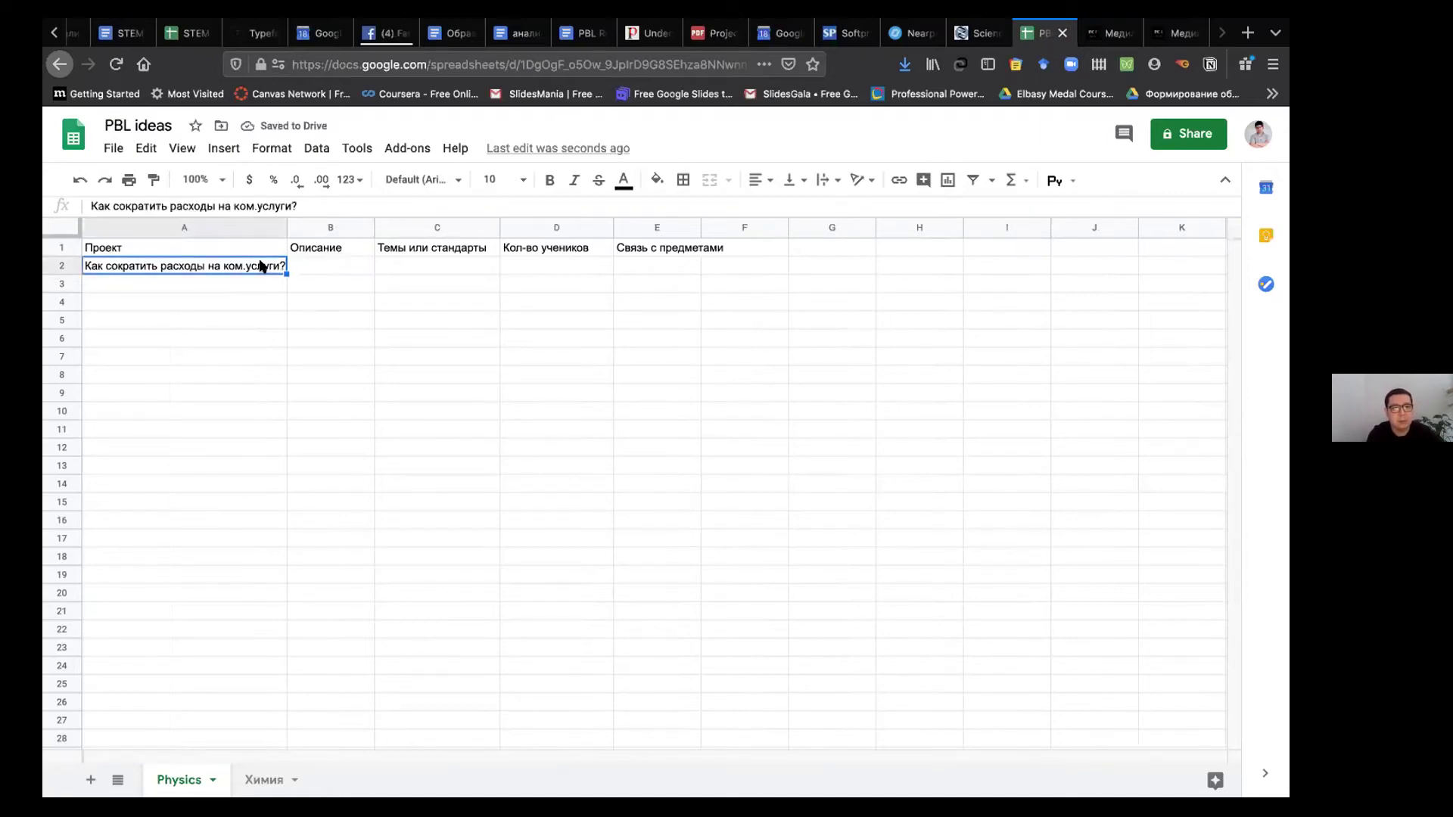
click(299, 265)
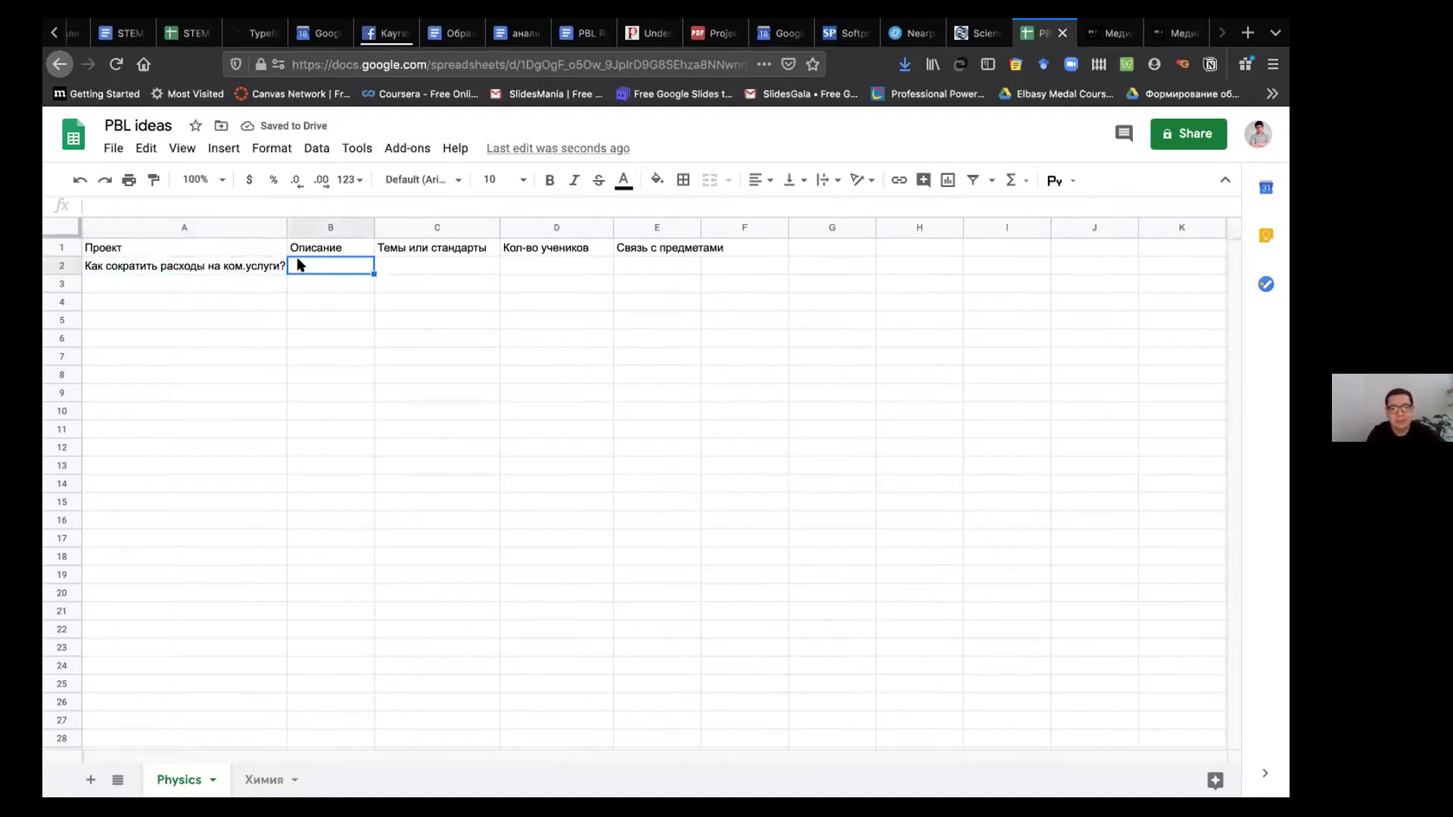
click(260, 265)
click(330, 266)
click(260, 265)
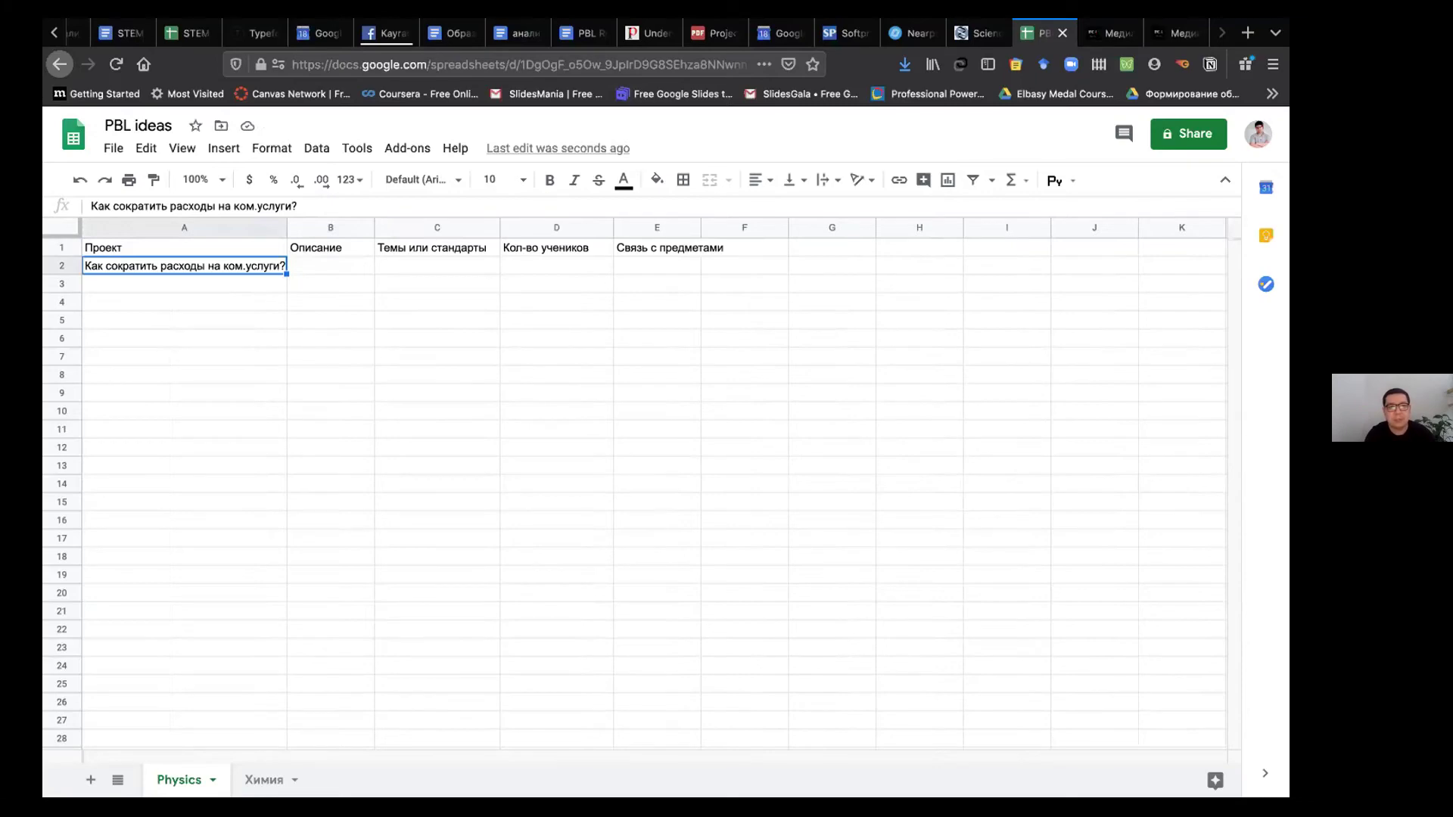
click(437, 266)
Step: Enter the description "Дети изучают на что уходят расходы комуслуг. Делают расчеты. Придумывают как можно сэкономить." in B2
click(331, 266)
text(Дети)
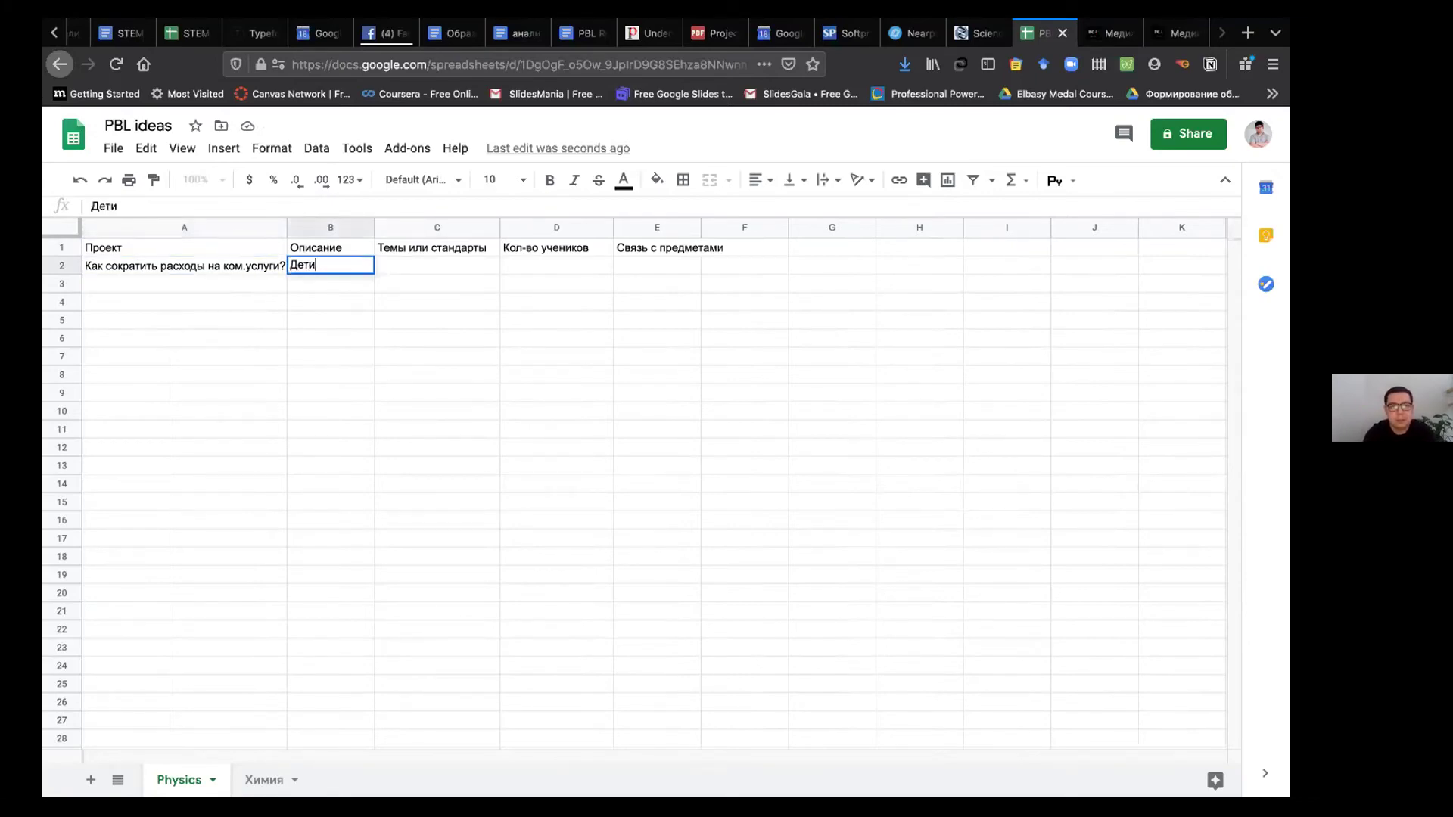
text( изучают на что )
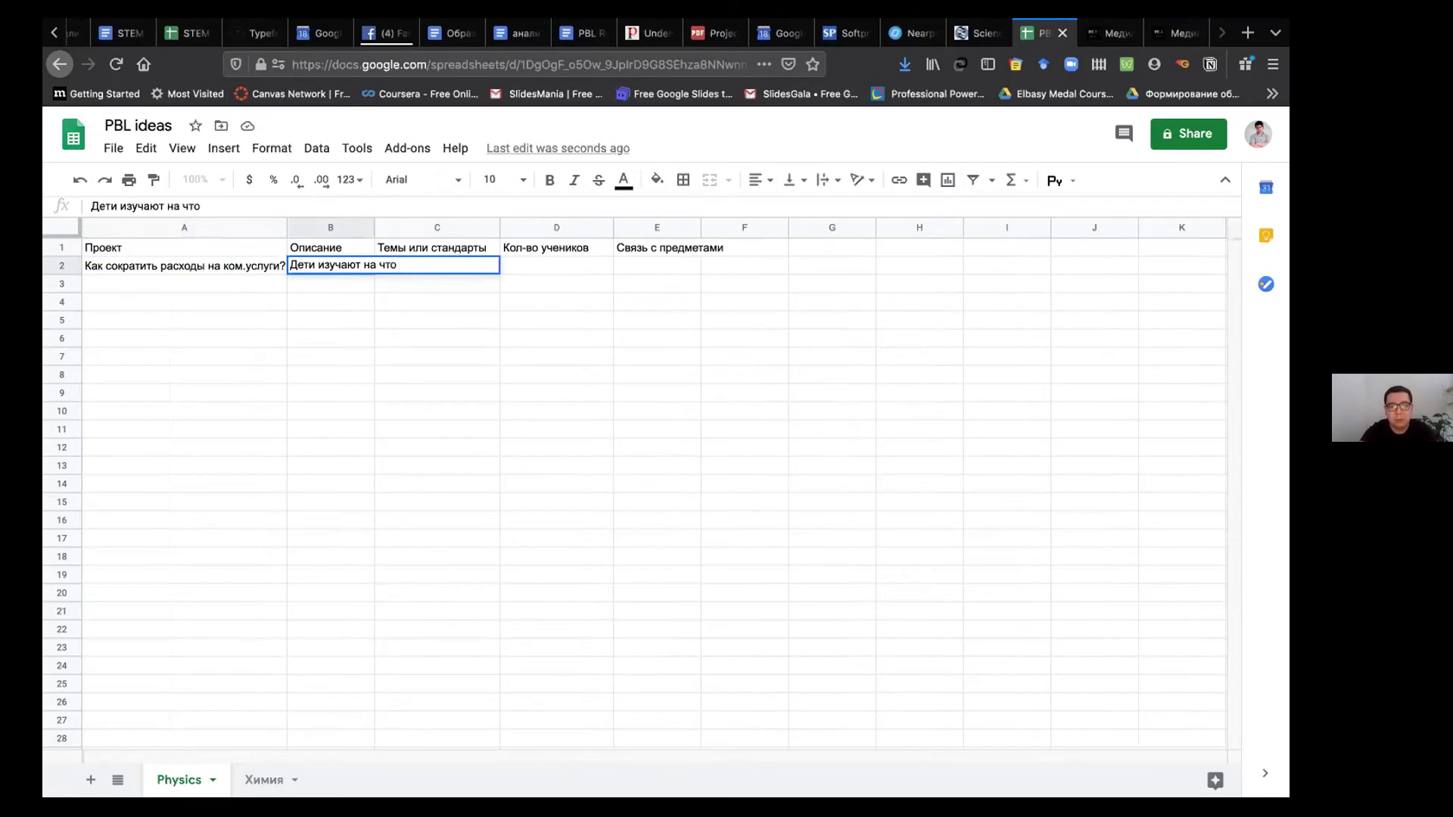
text(уходят расходы комуслуг. Л)
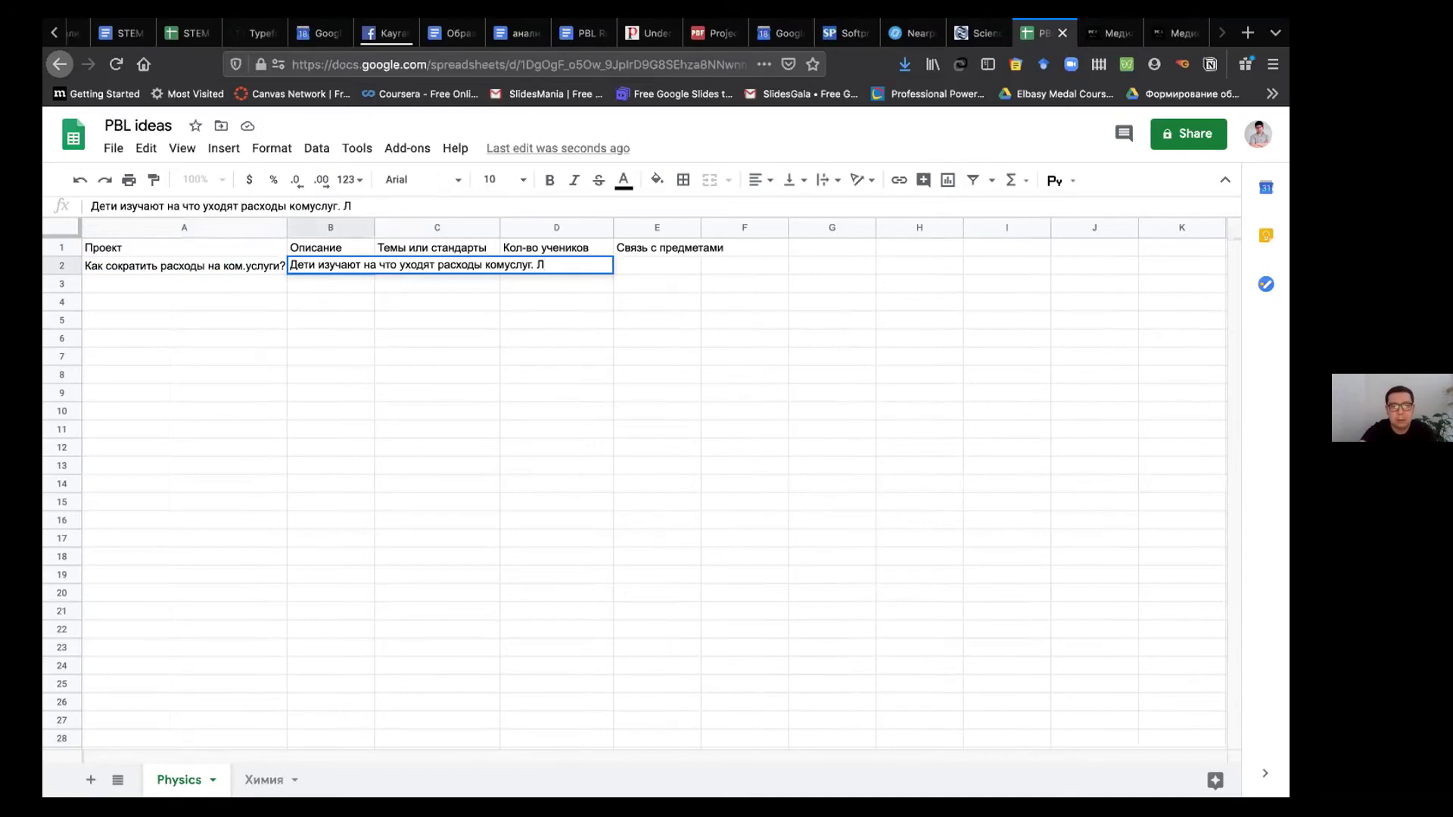
key(BackSpace)
text(Делают)
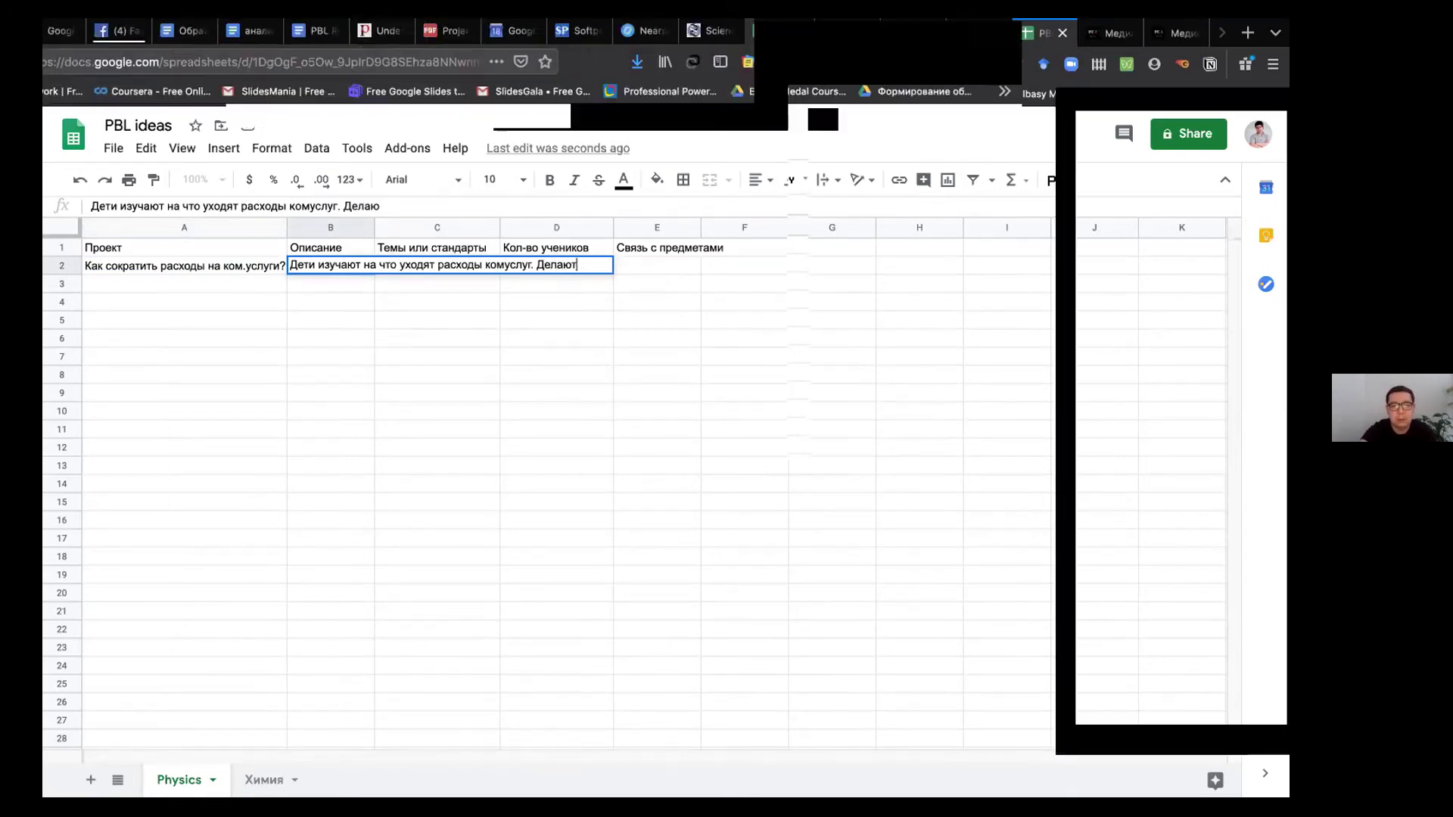
text( расчеты)
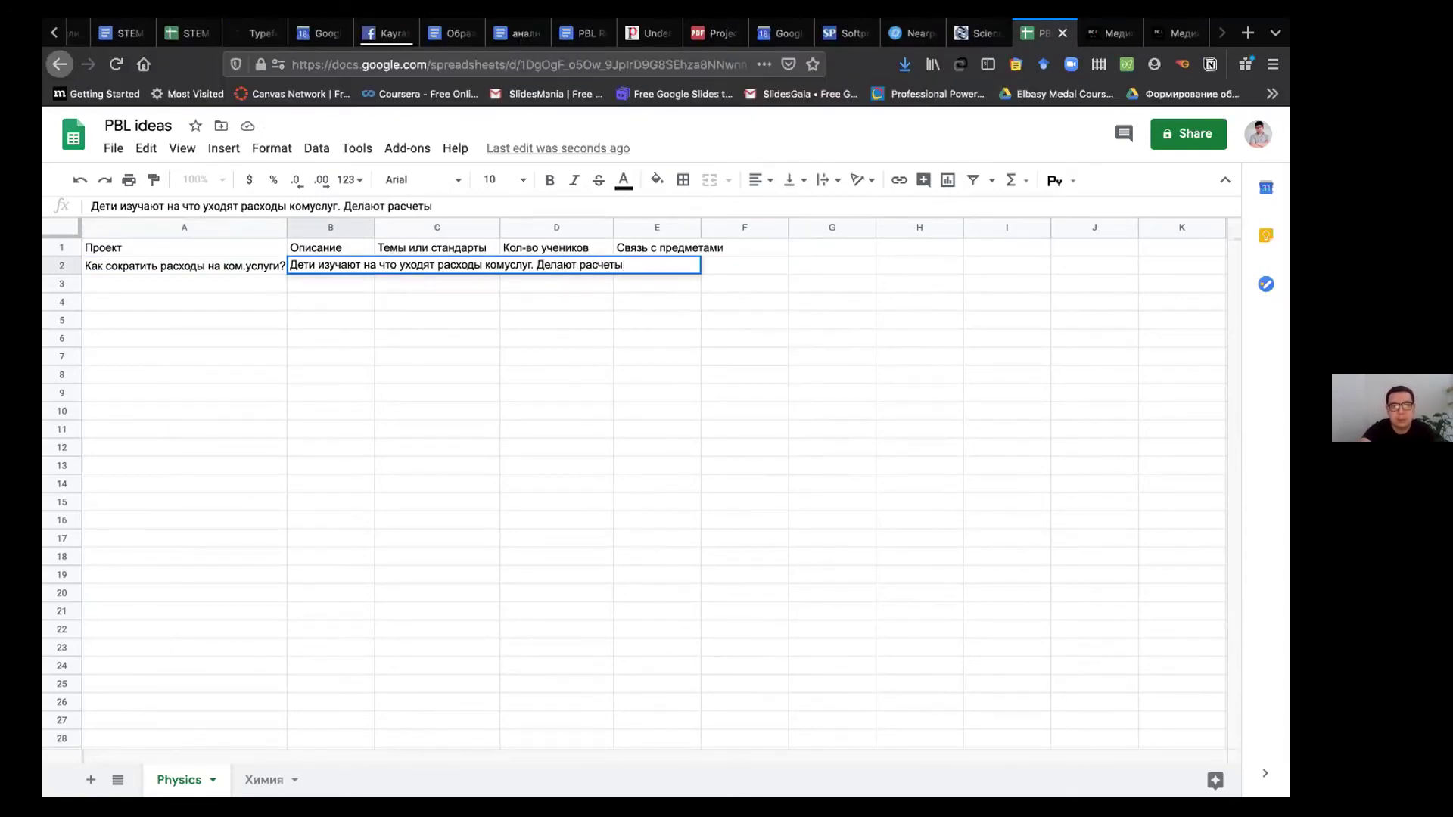
text(. Придумывают )
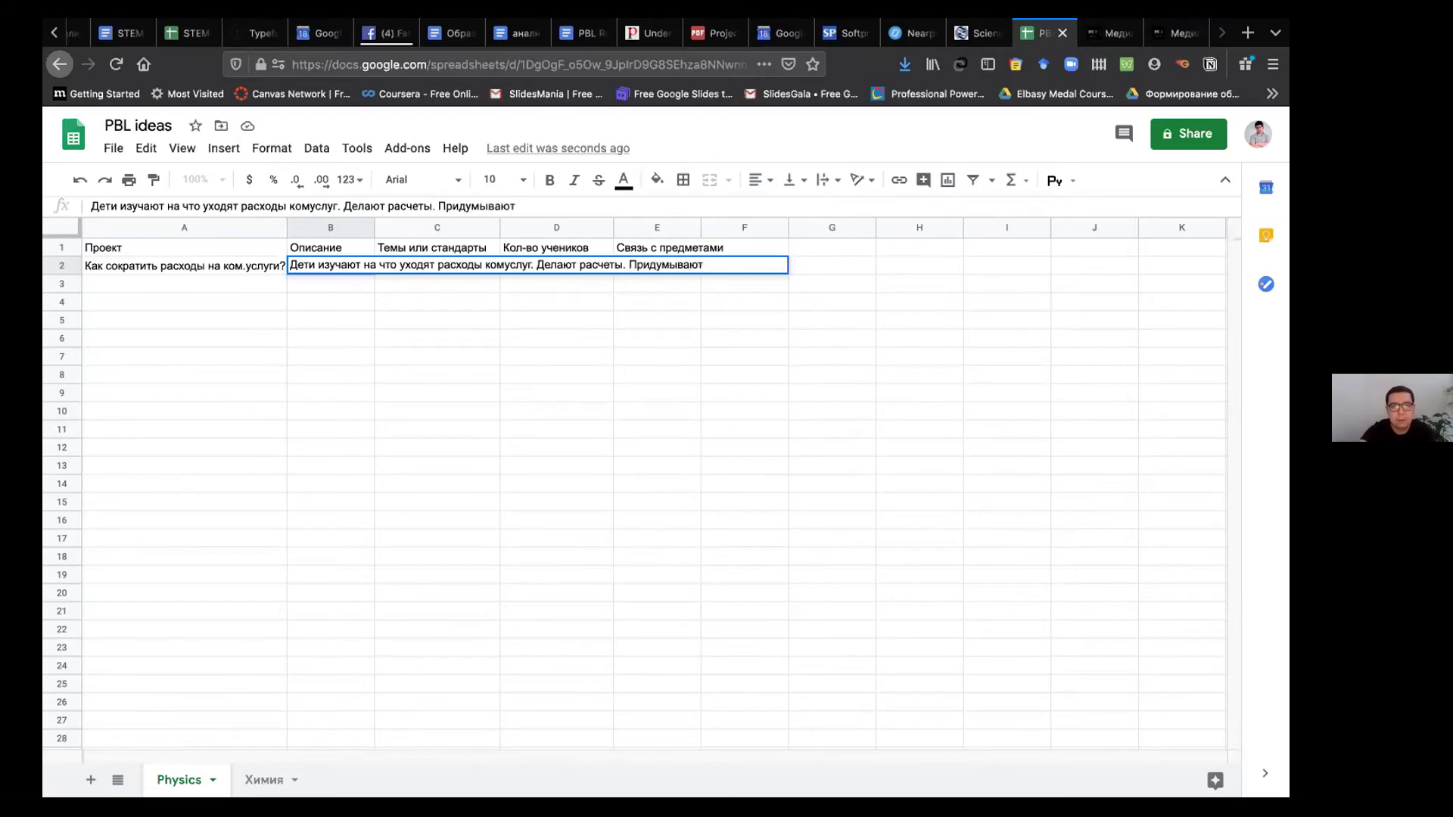
text(как можно сэкономить.)
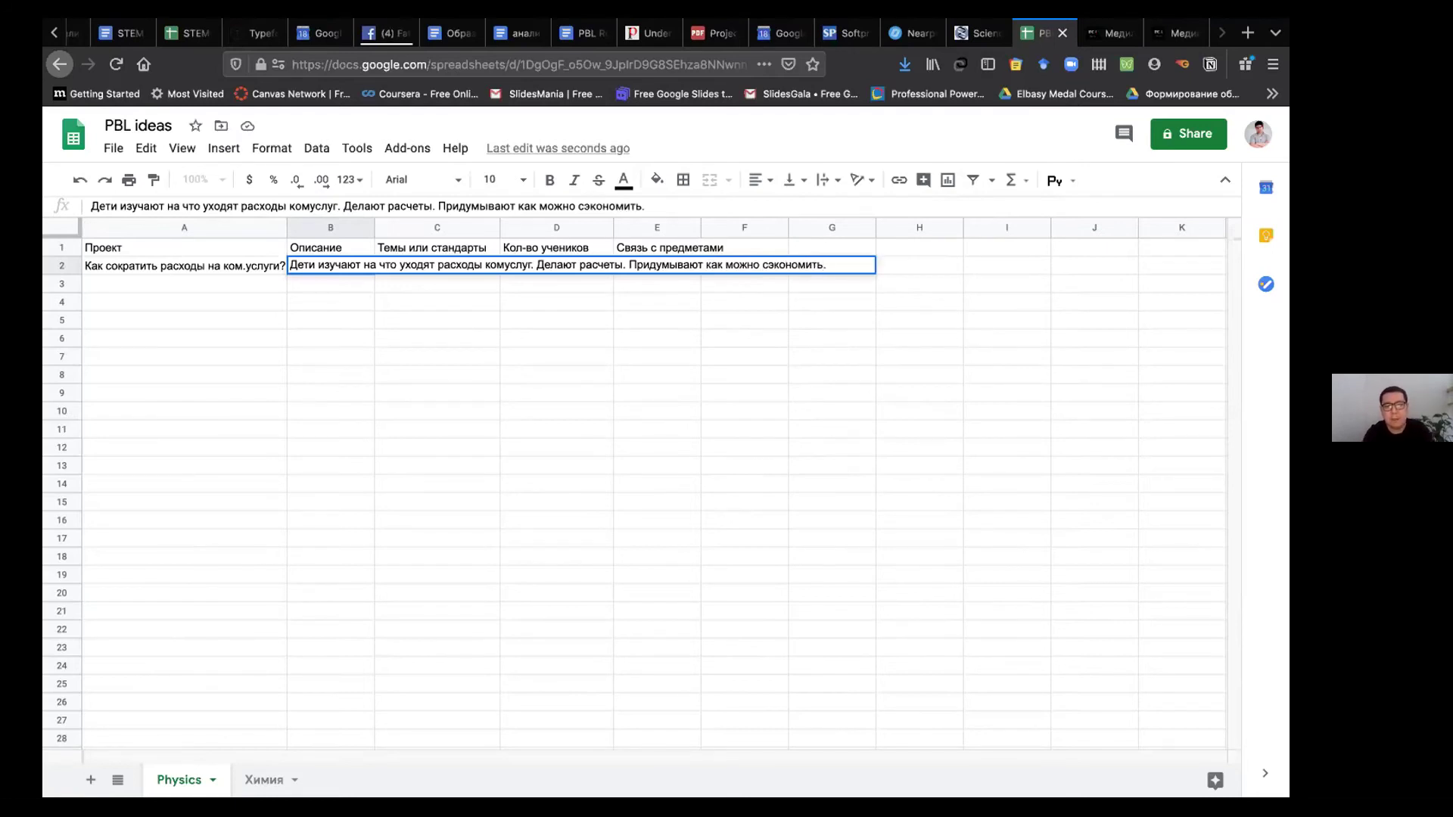
key(Tab)
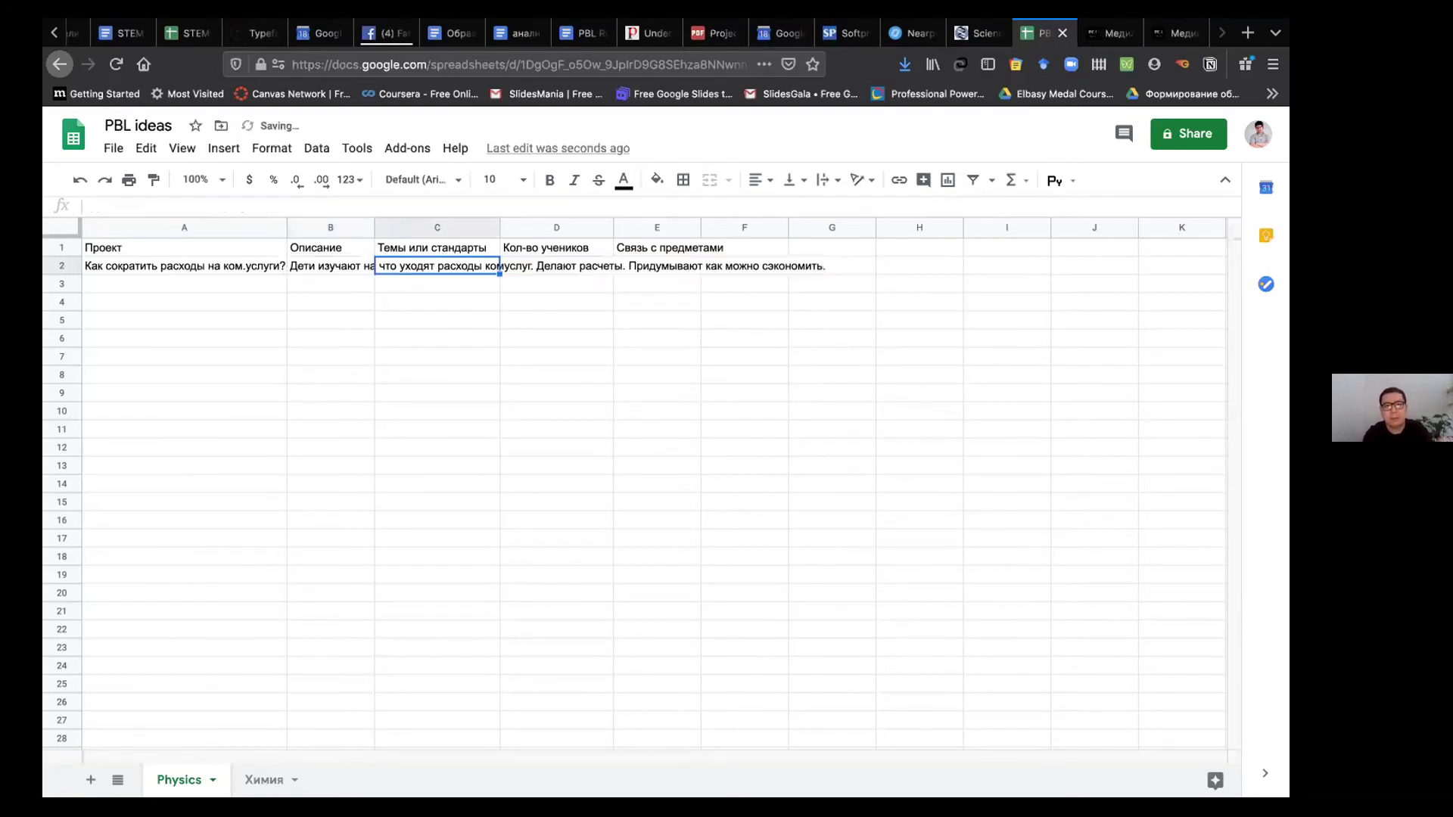
Step: Resize column B so that it is wider than its heading, with the B2 description wrapped onto two lines
double_click(371, 224)
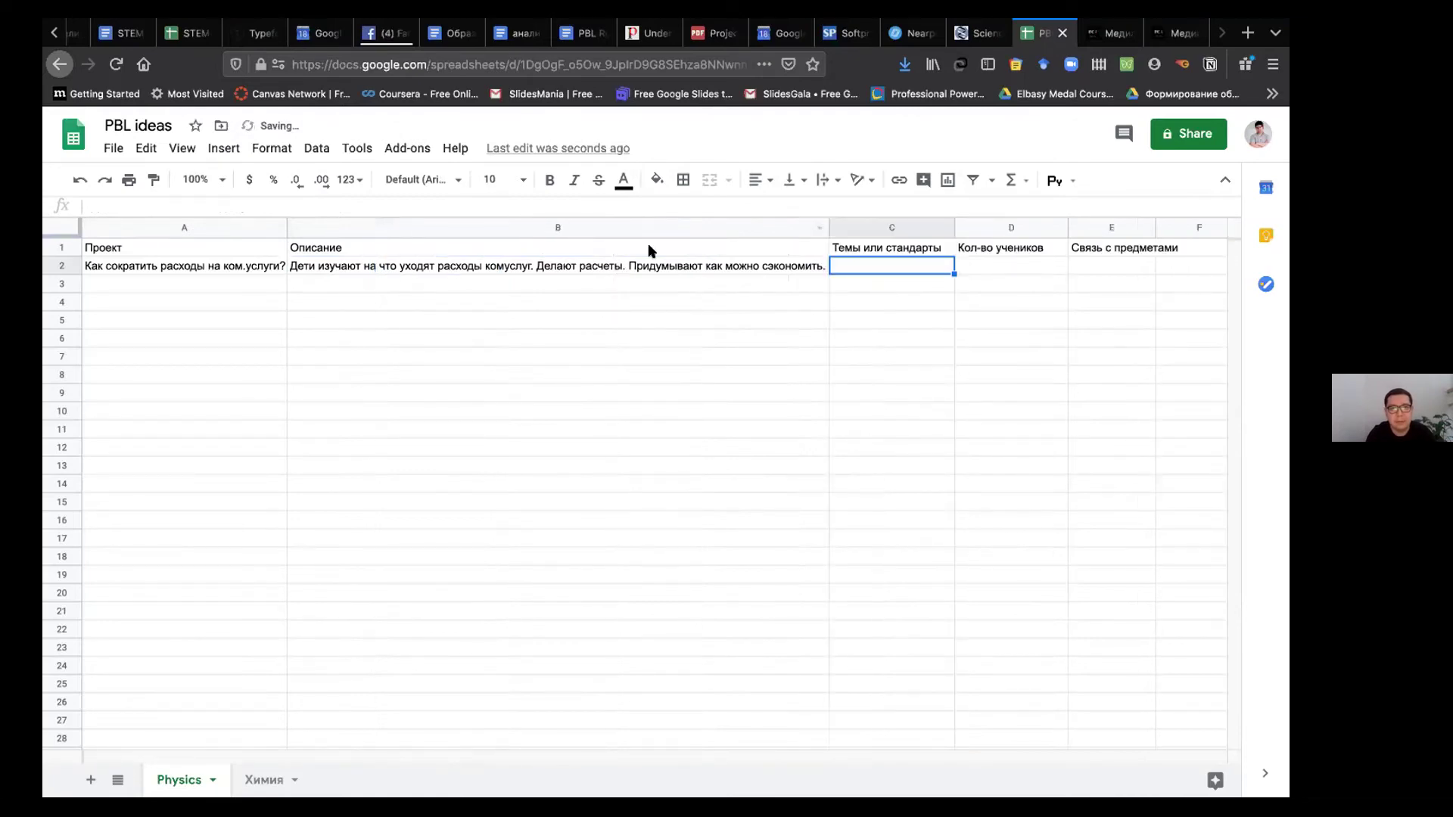
click(774, 227)
drag(773, 227, 583, 233)
Step: Enter the topic "1.2. Термодинамика" in C2 under "Темы или стандарты"
click(654, 279)
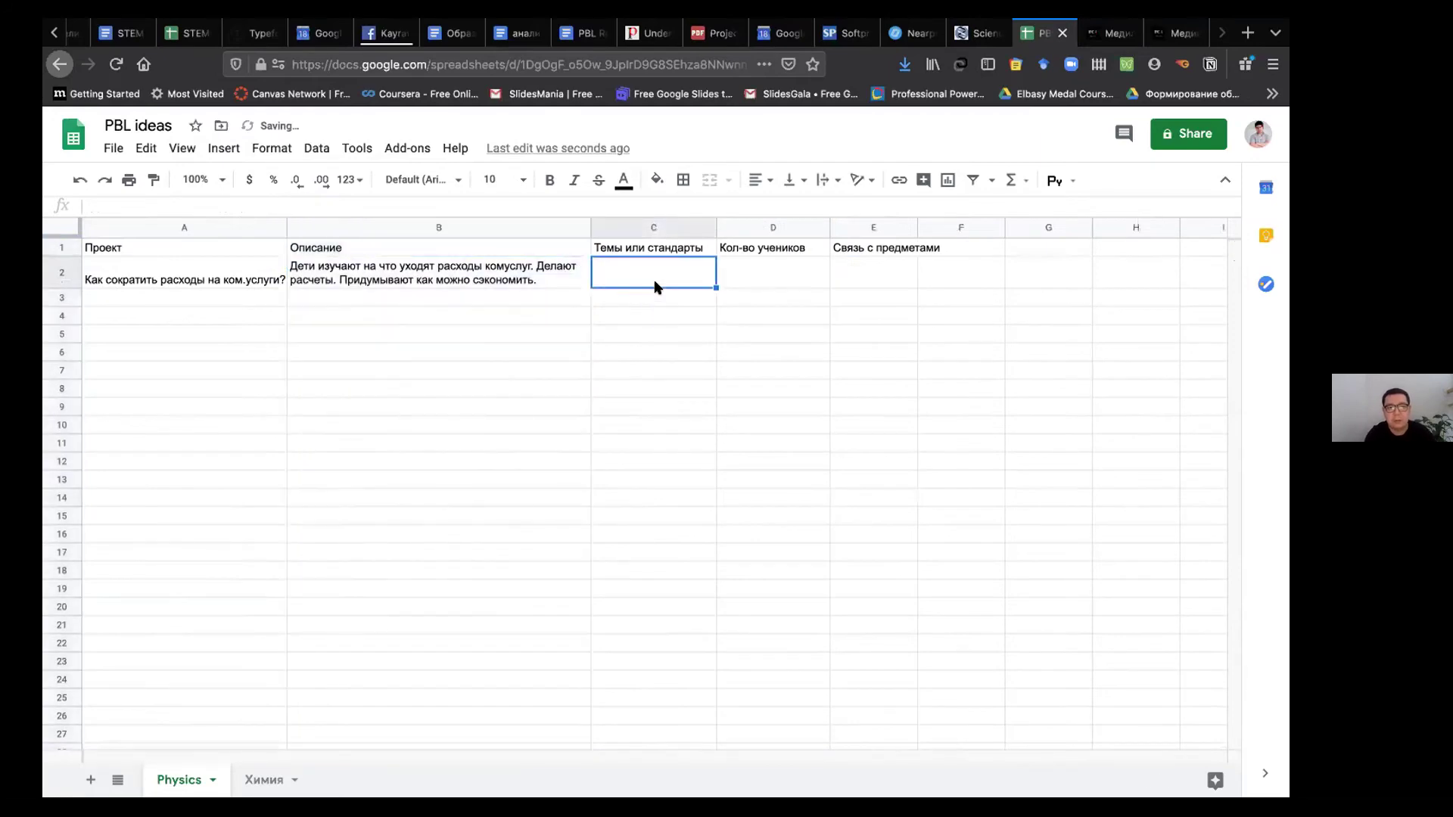
text(")
text(1.2)
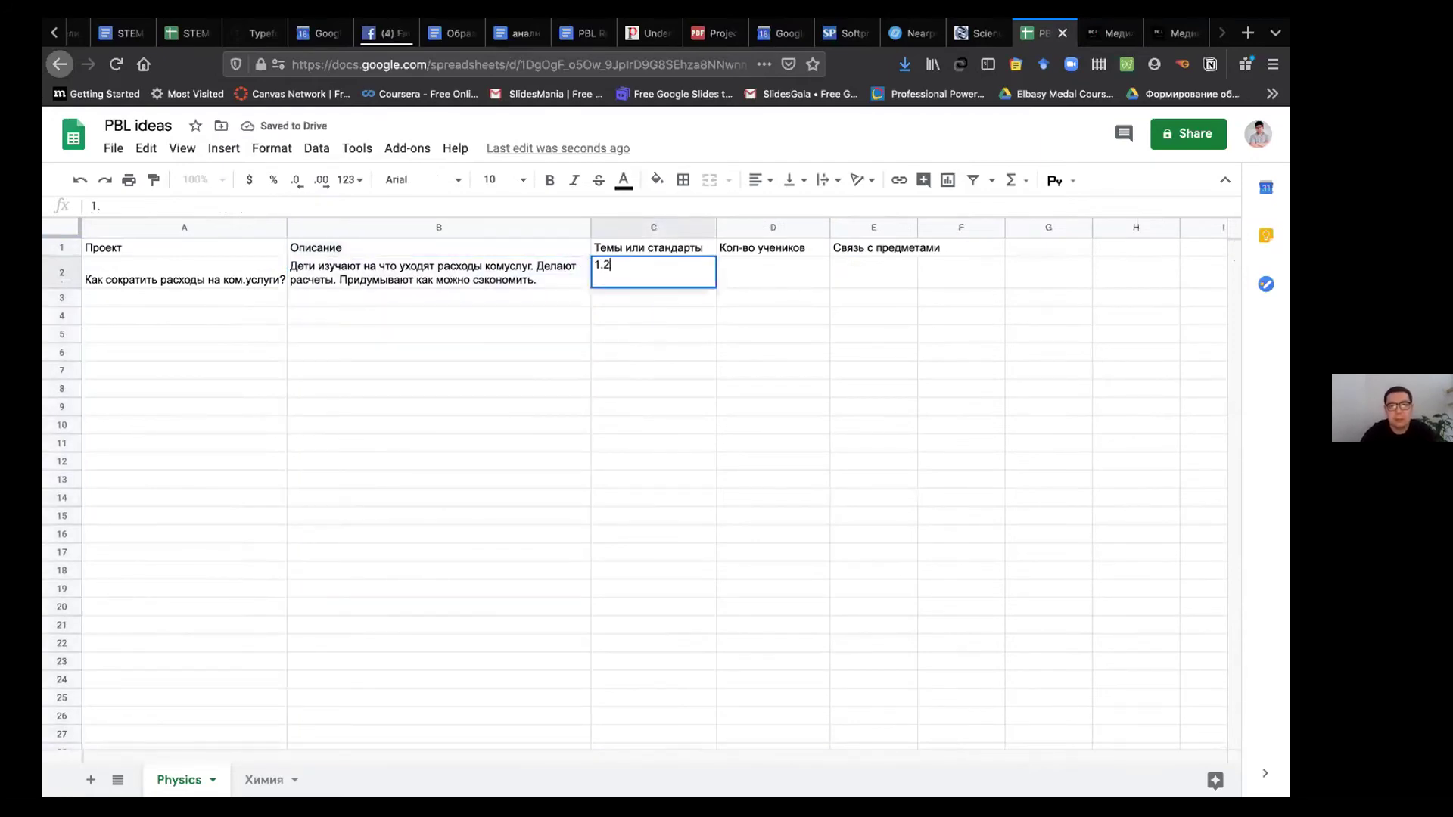
text(. Термодинамика)
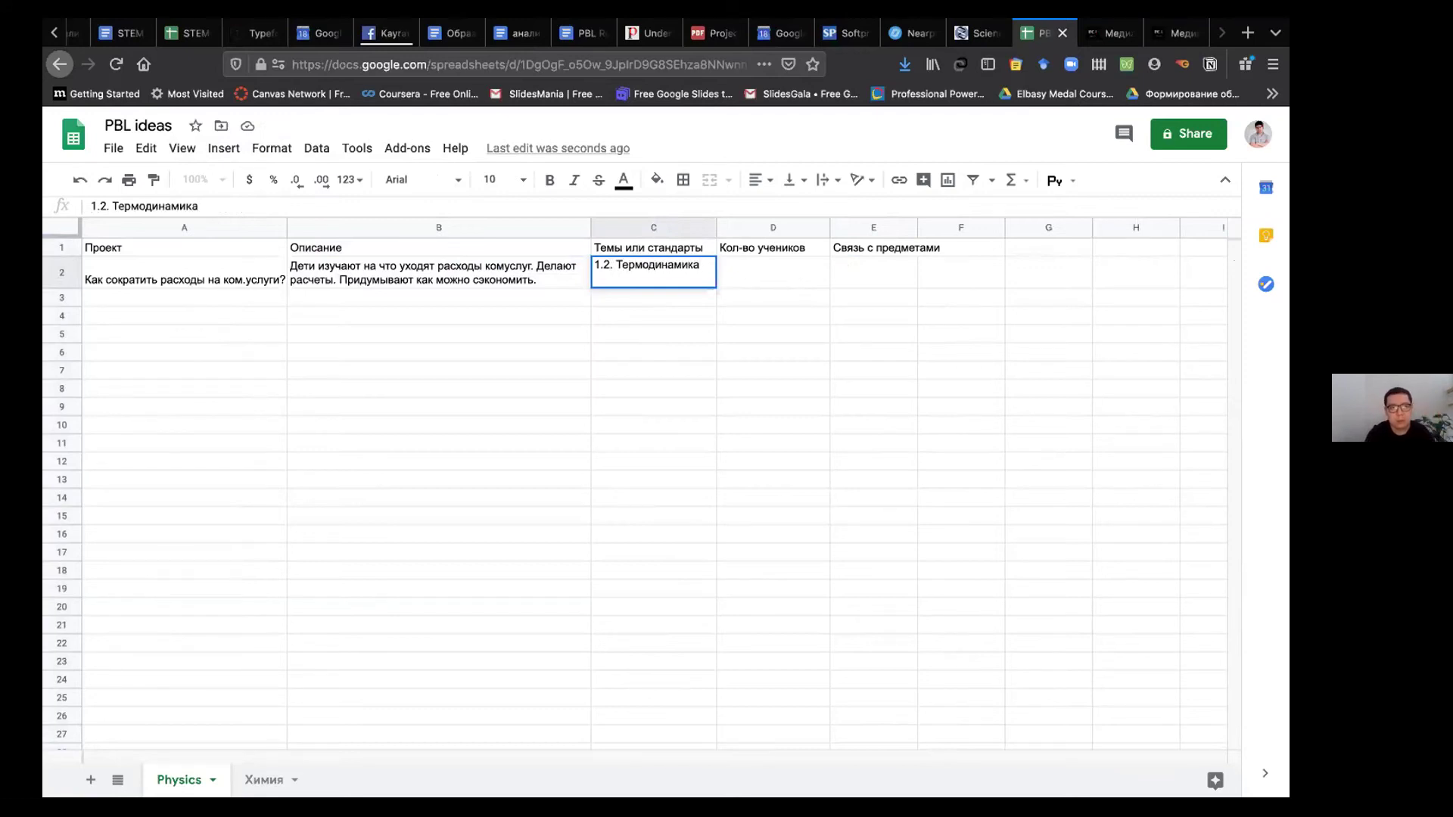
key(Tab)
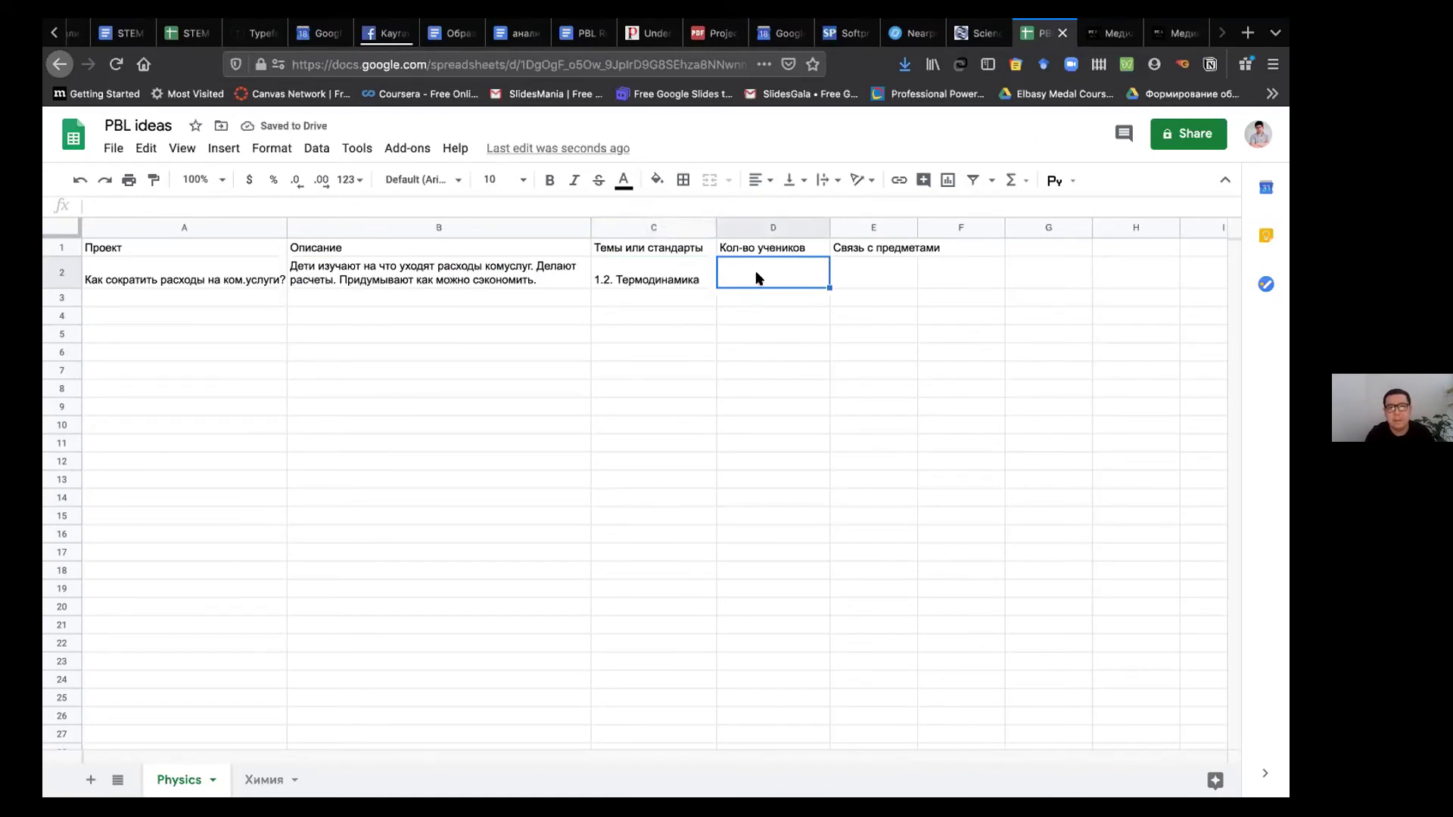
Step: Enter 5 as the number of students in D2 and "Химия, Математика" as the related subjects in E2
text(ч)
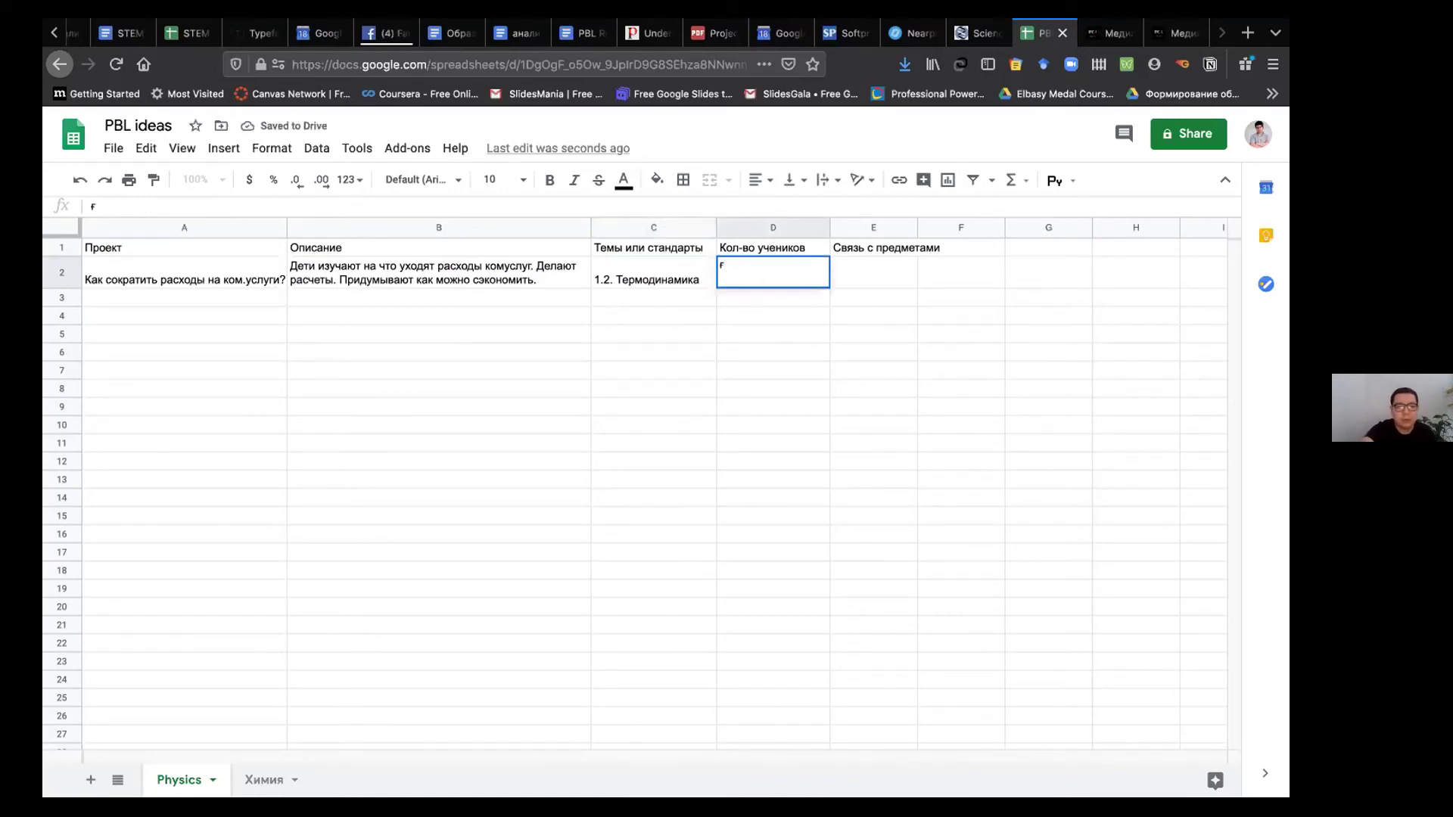
key(BackSpace)
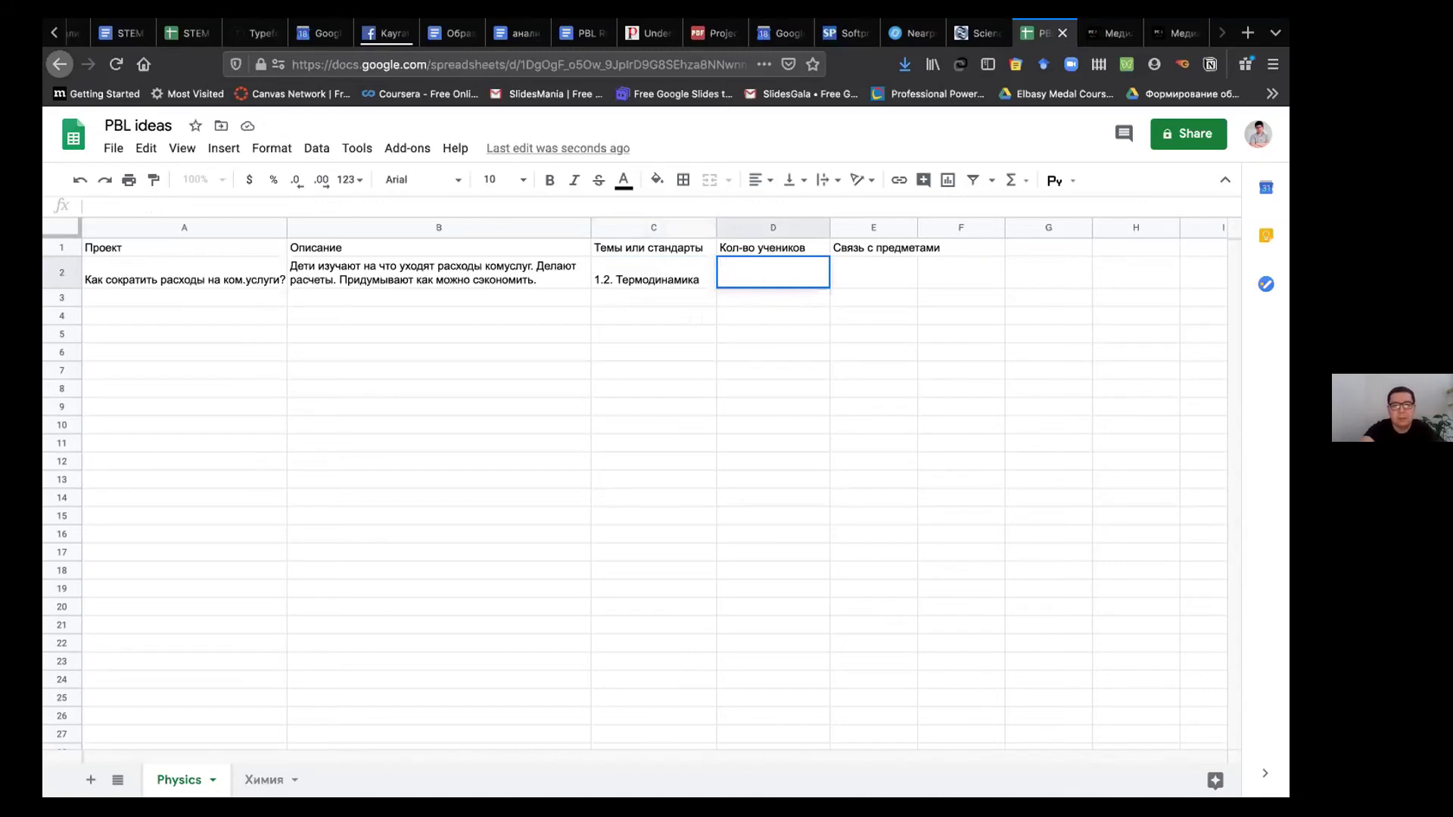
text(5)
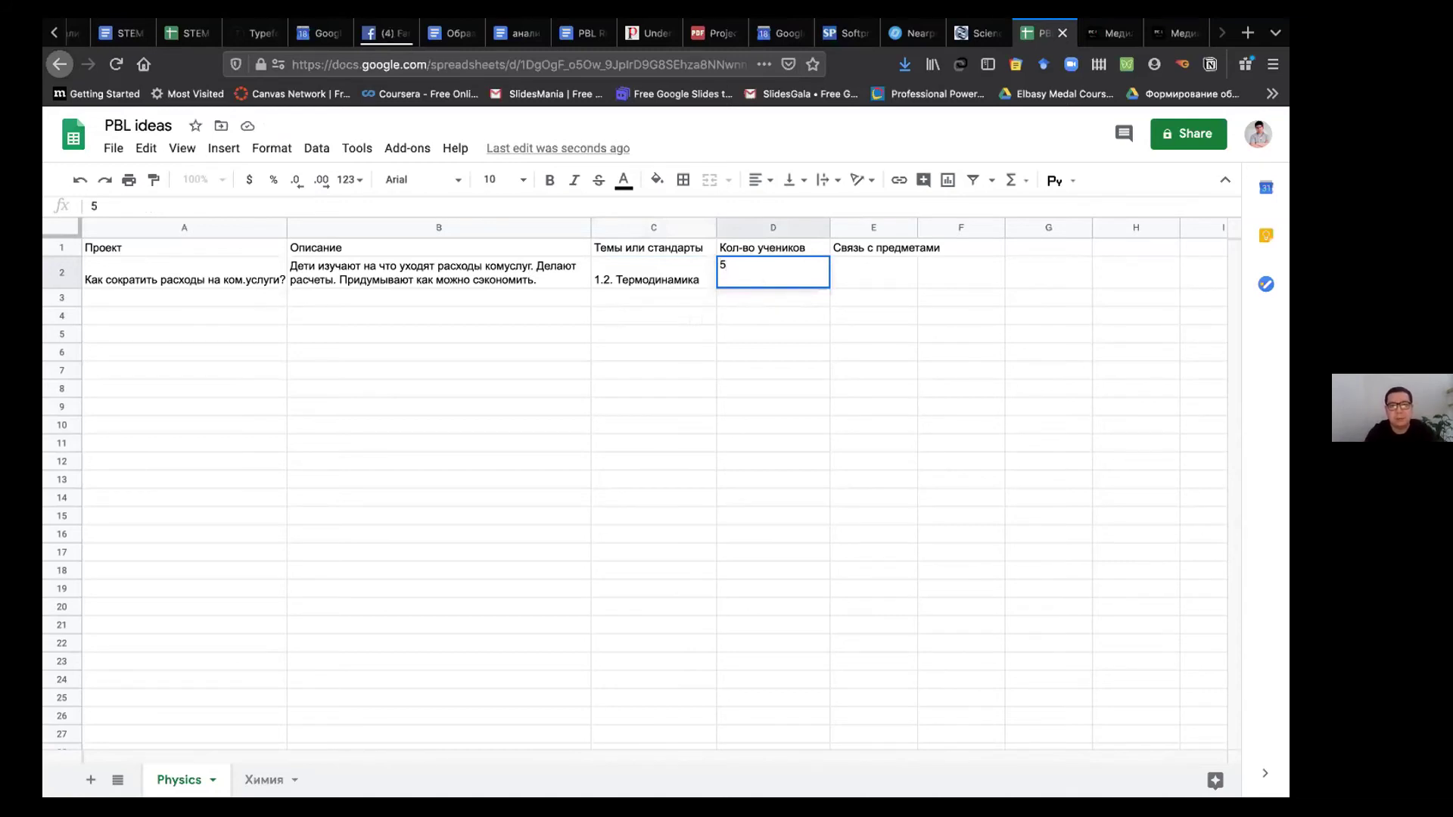
key(Tab)
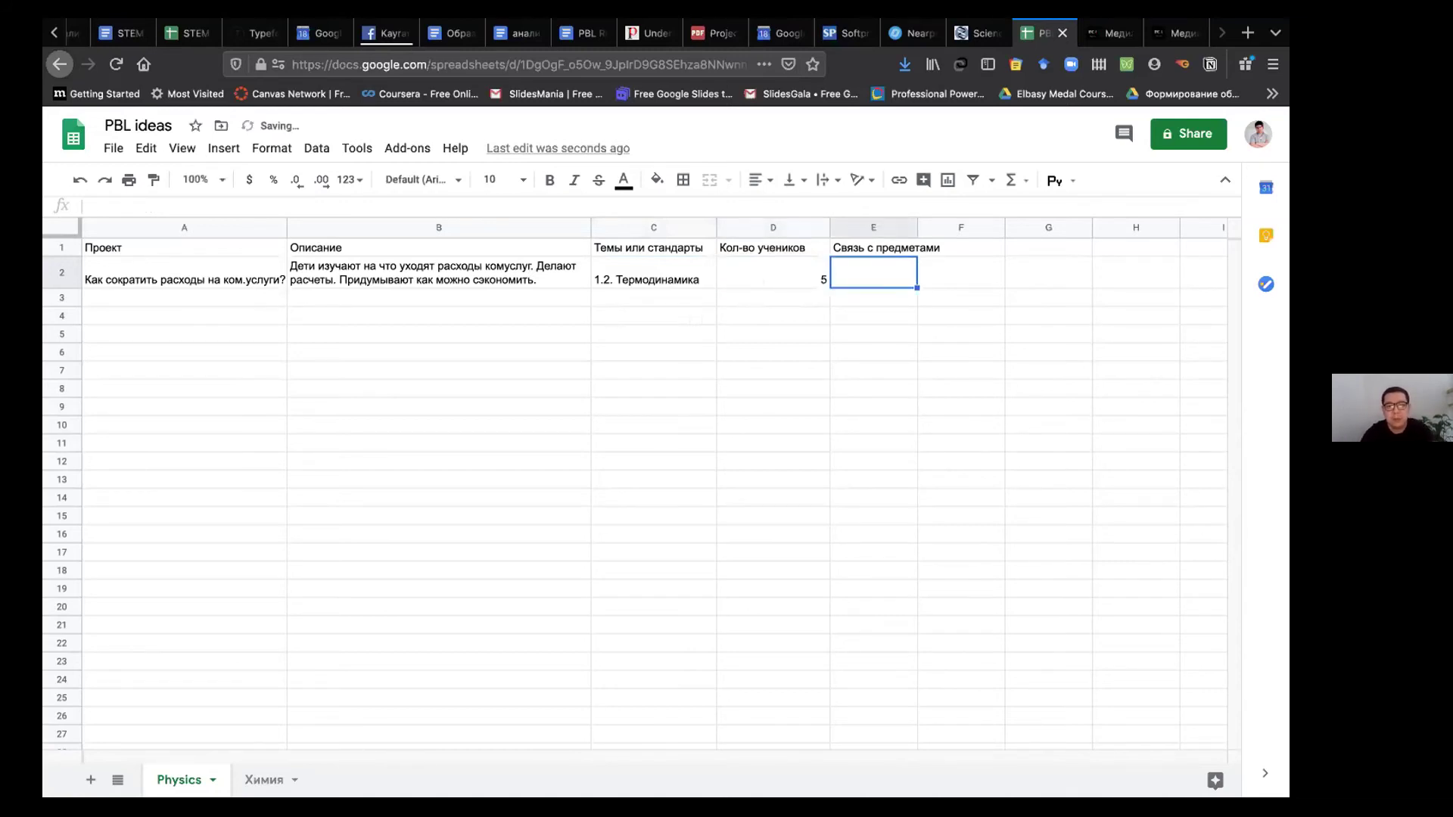
text(Химия)
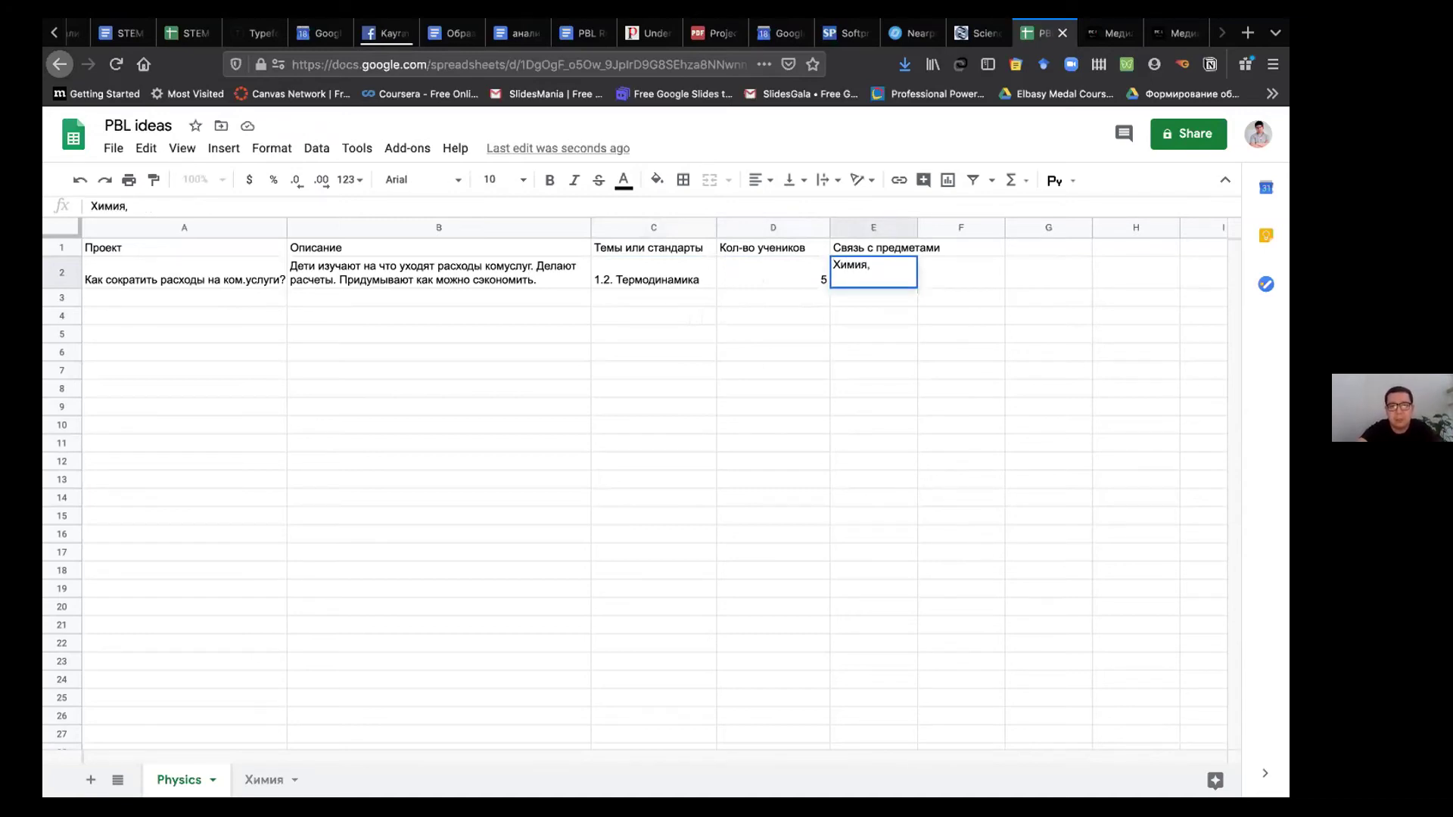
text(, Математика)
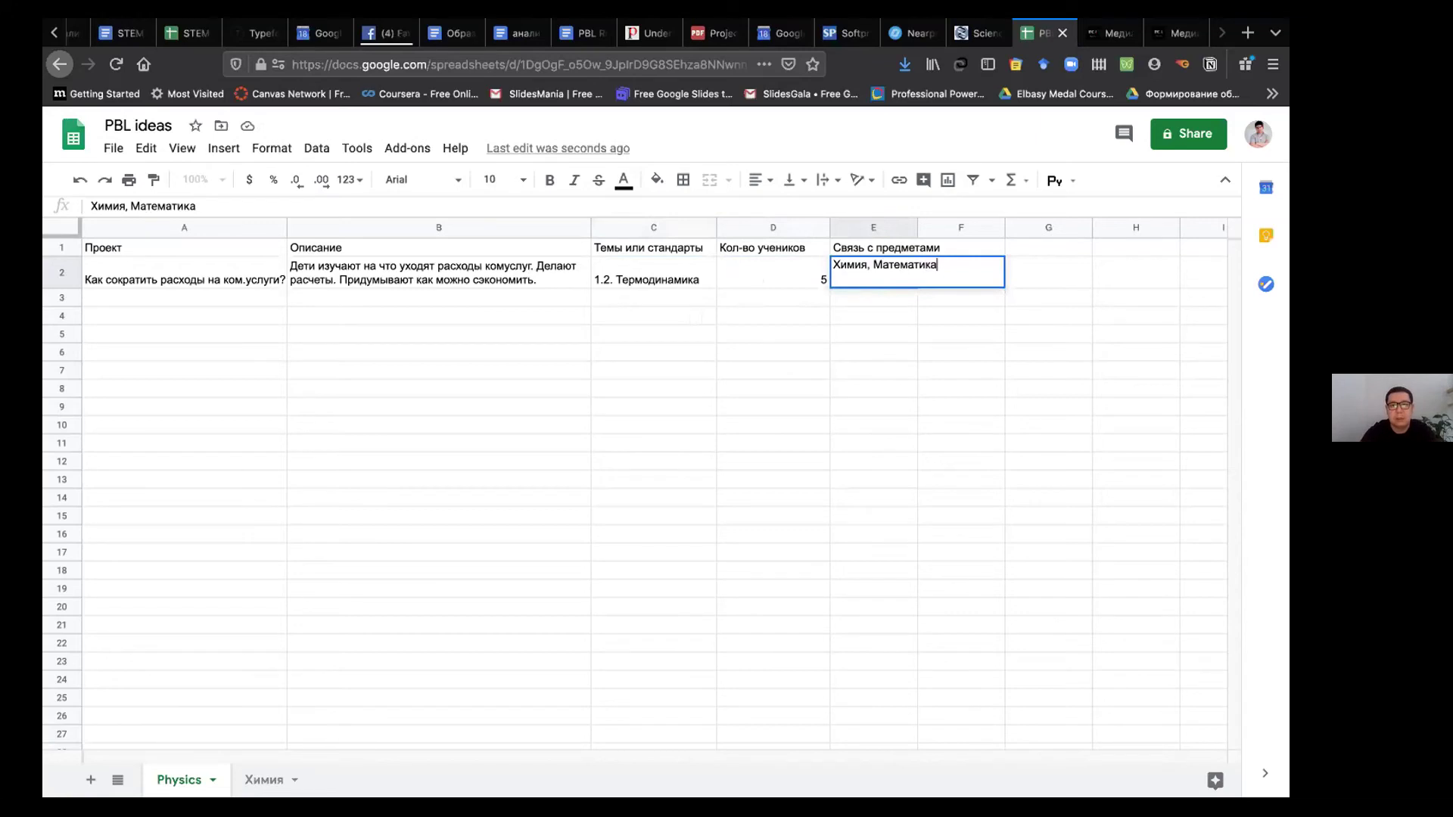
key(Return)
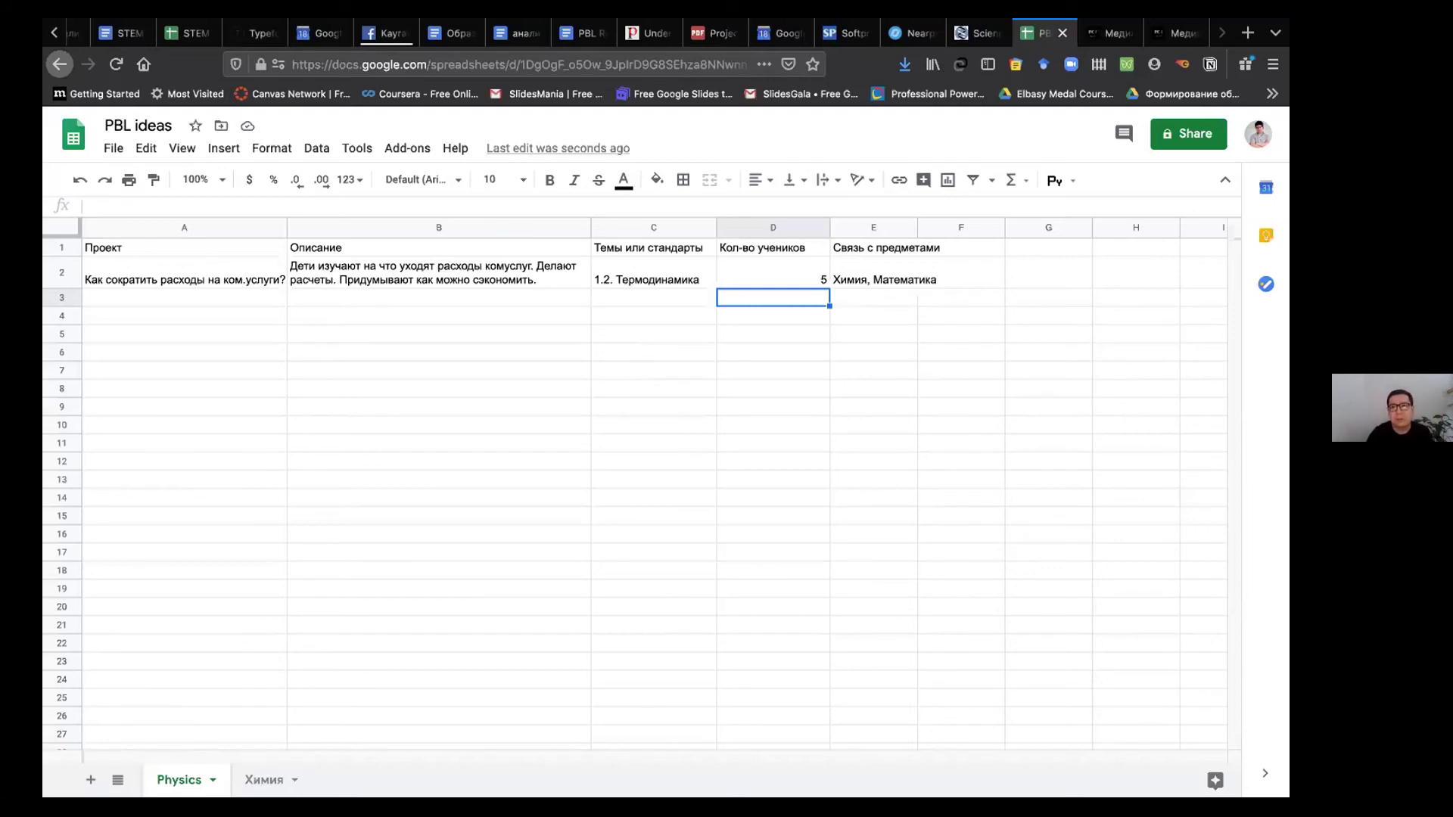
Step: Share the spreadsheet with anyone who has the link as Editor, and copy the sharing link
click(1177, 134)
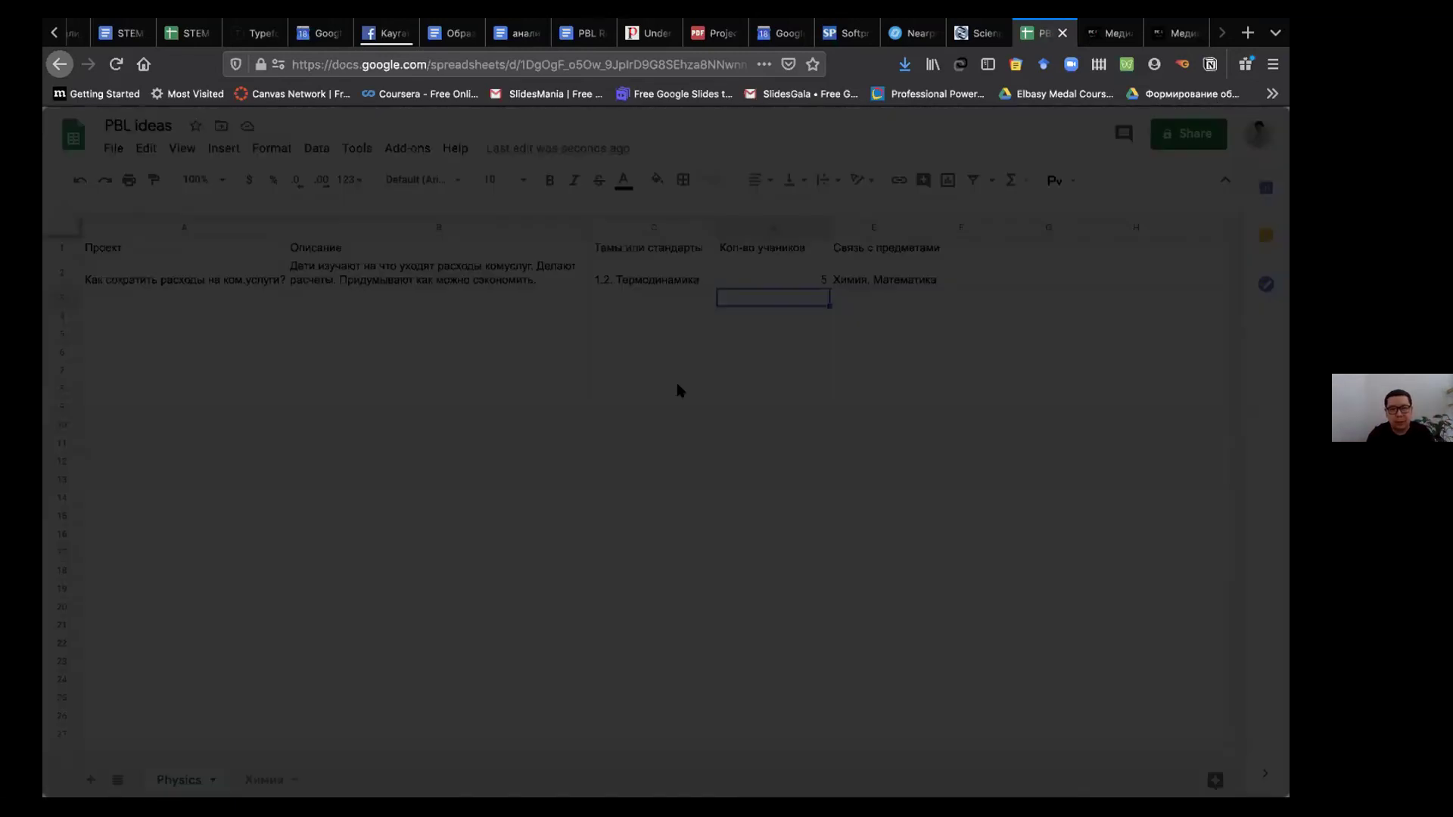
click(859, 569)
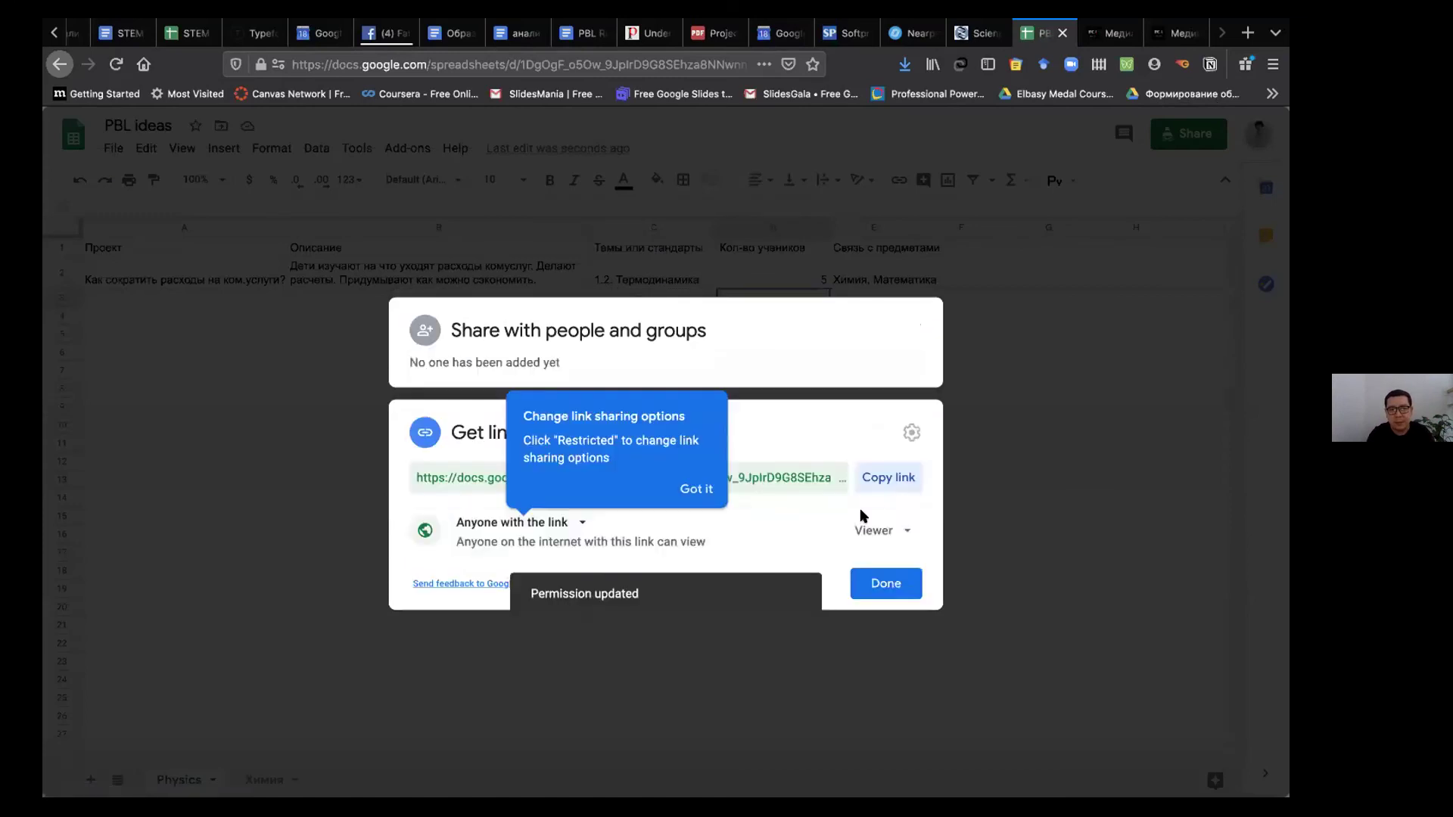
click(874, 531)
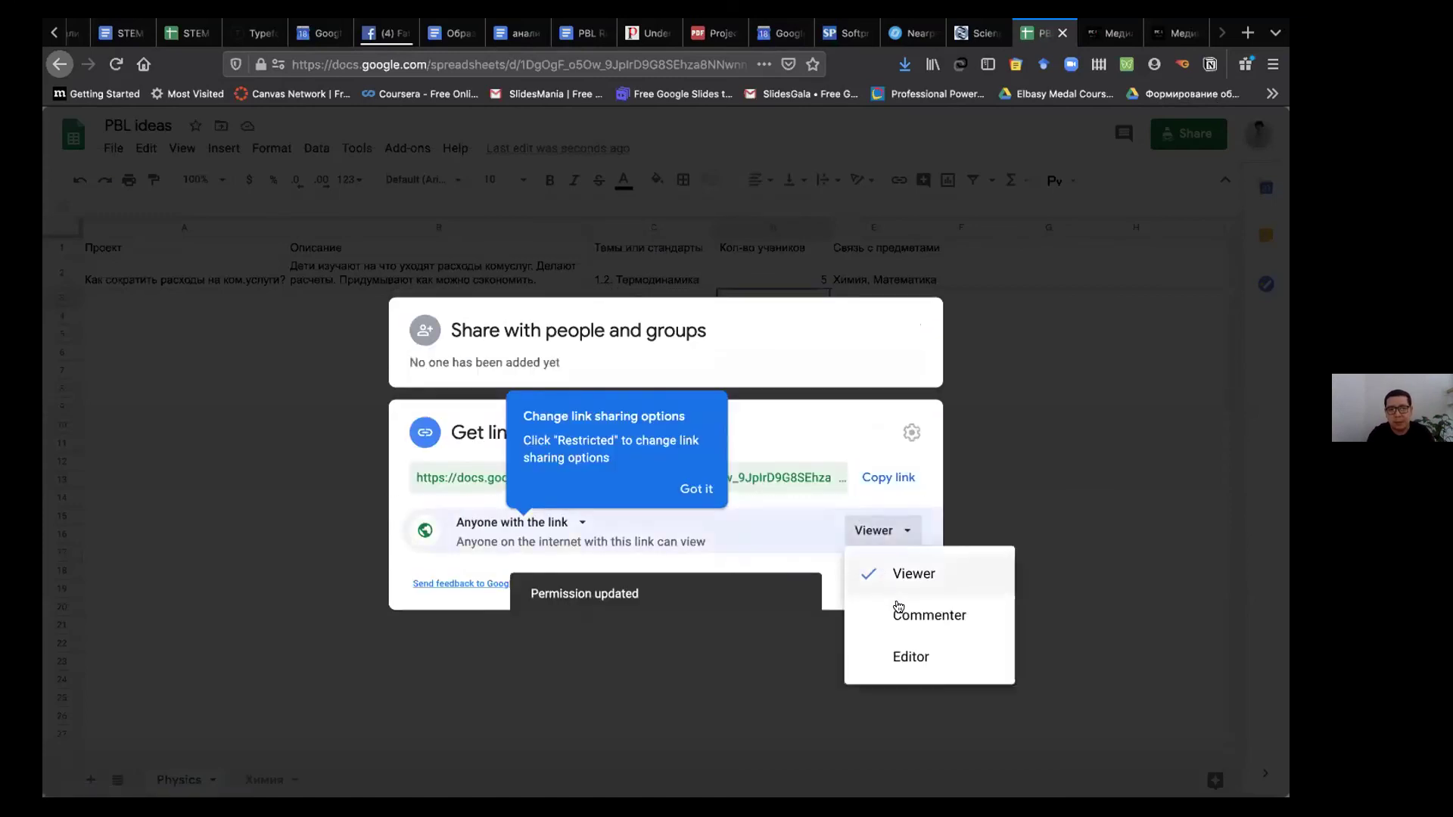
click(895, 652)
click(876, 482)
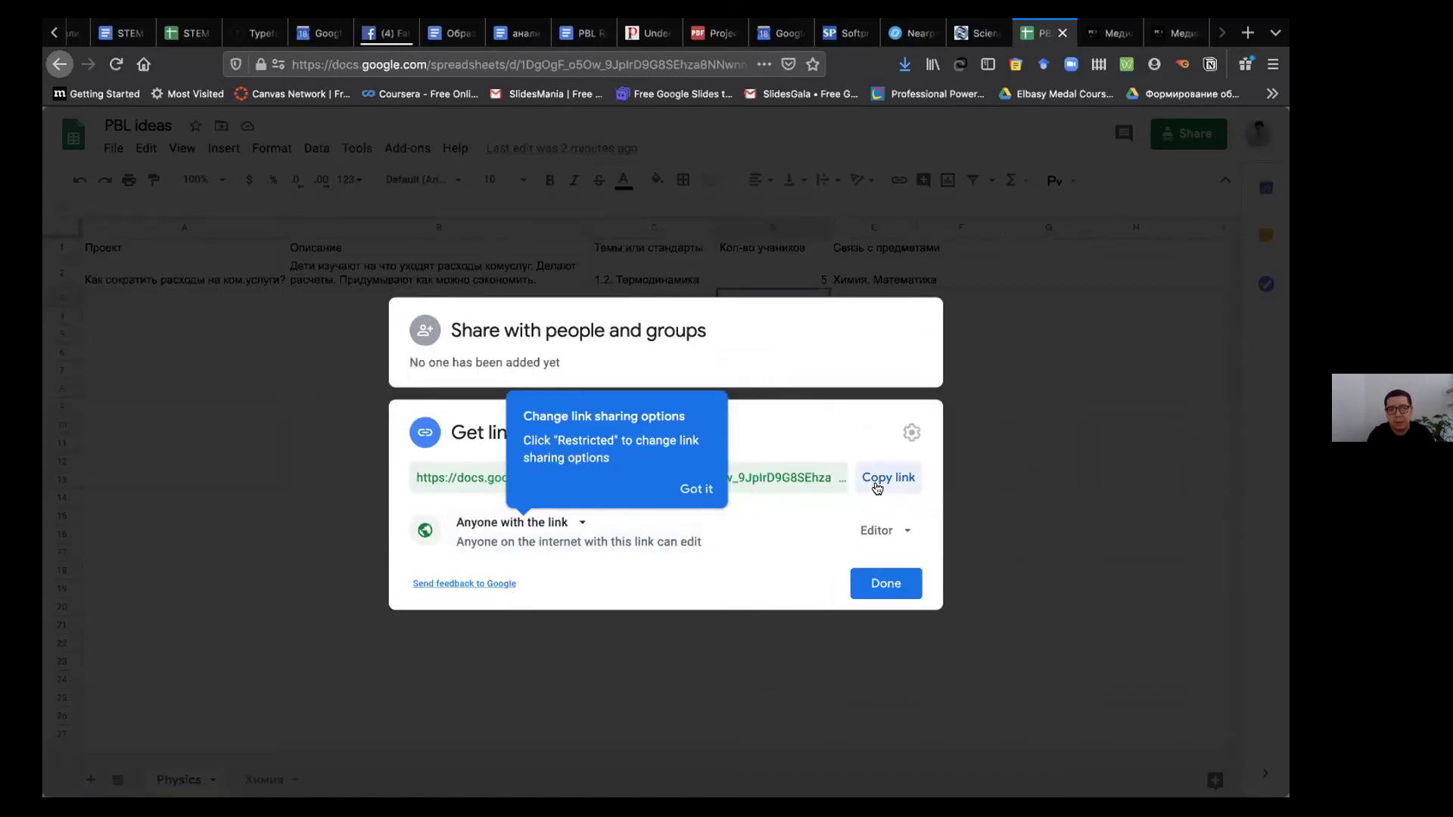
click(879, 596)
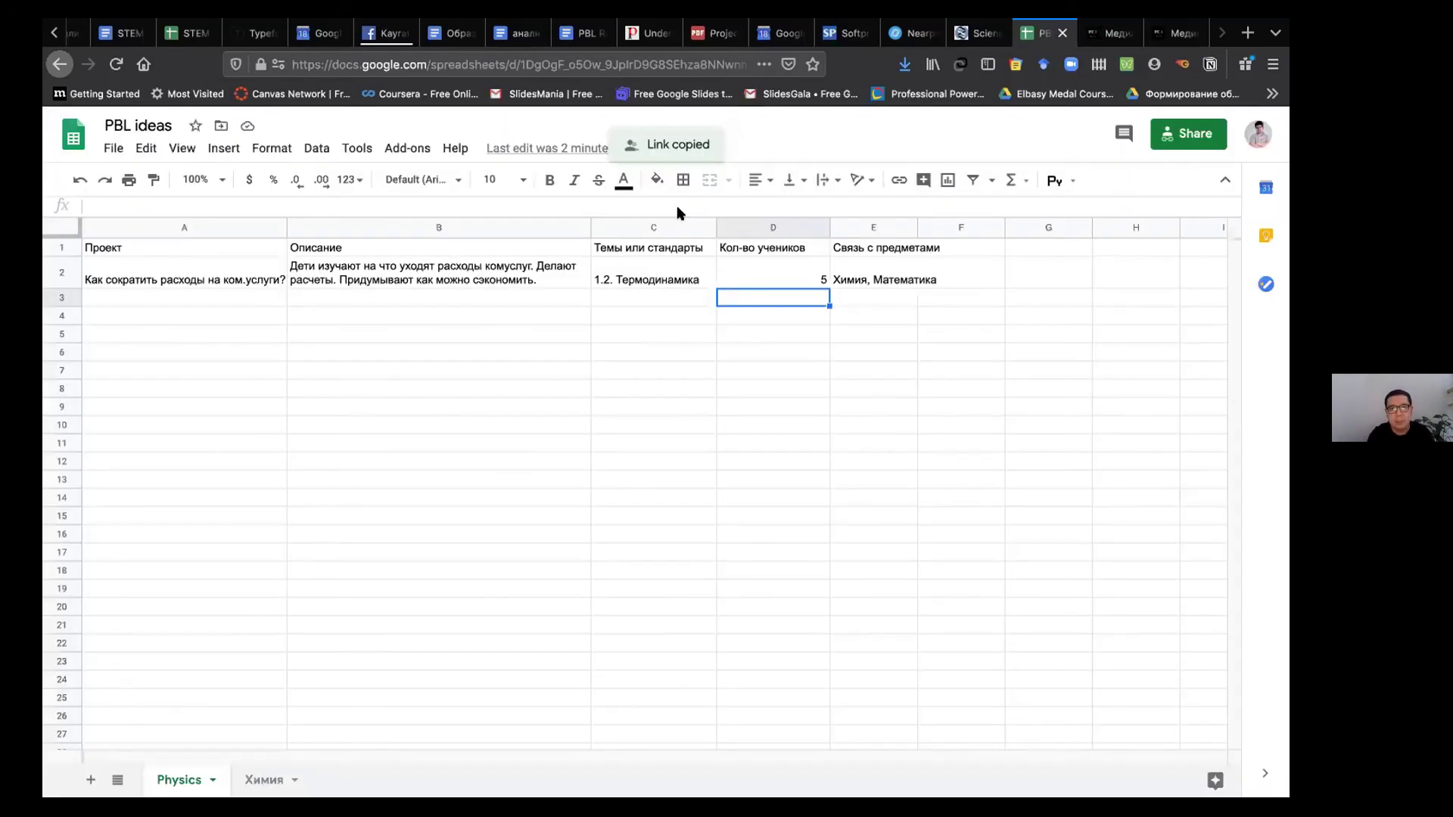
Step: Switch from the spreadsheet to the neighbouring full-screen workspace
key(ctrl+Left)
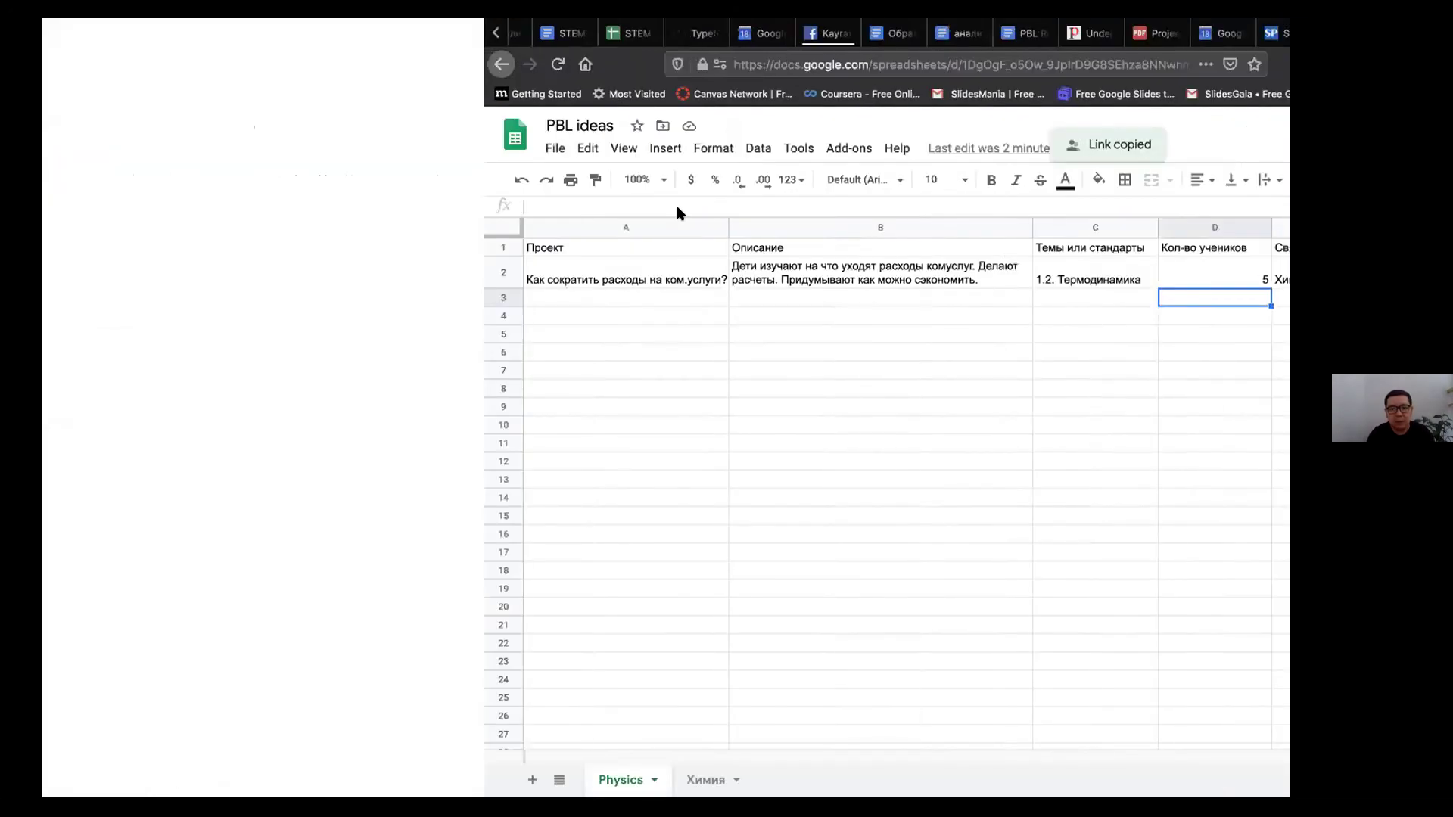